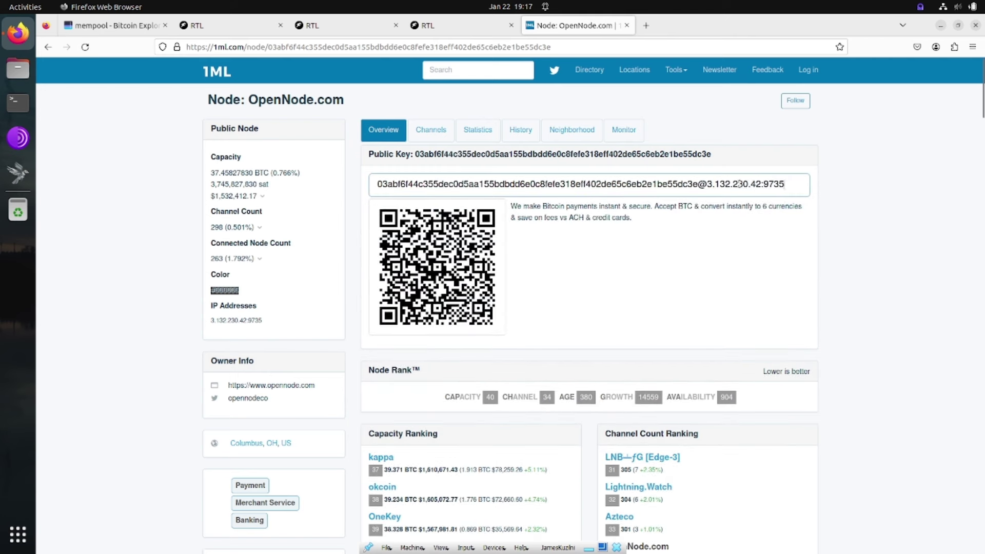
Copy the OpenNode.com node's full connection address, public key with IP and port, from its 1ML page
left_click_drag(786, 182, 339, 185)
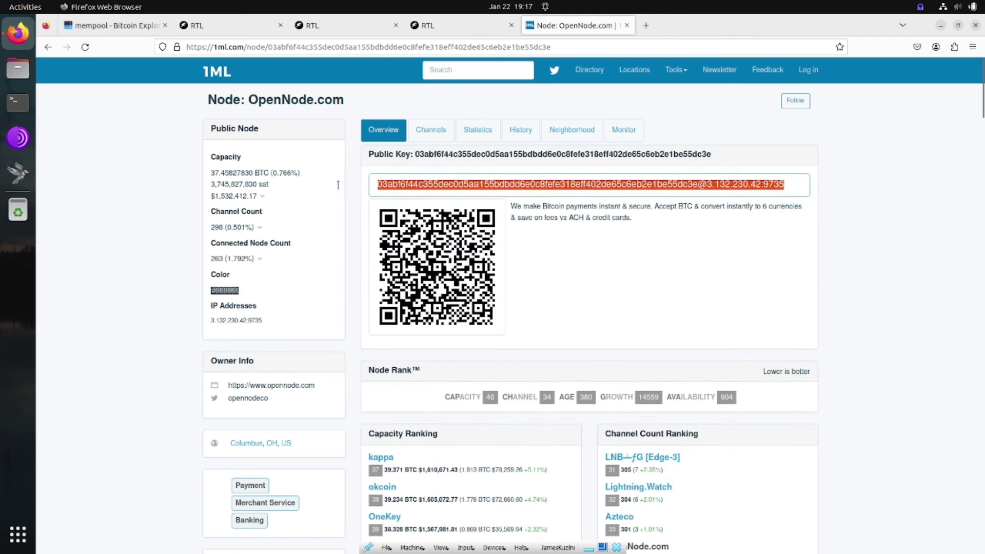
right_click(443, 185)
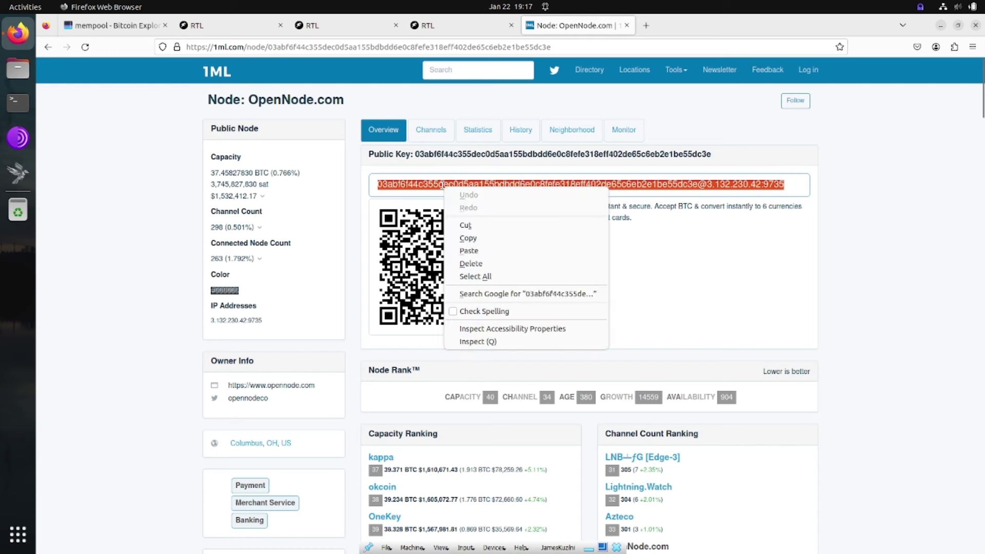
left_click(462, 239)
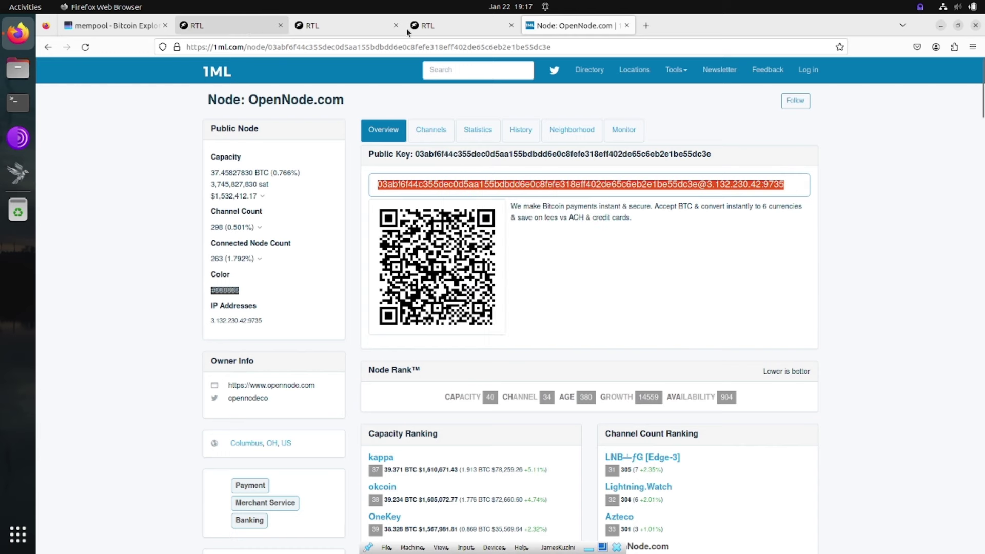
In the BitcoinLibertyWallets node's route query, enter the copied OpenNode public key as destination, without the IP address and port
left_click(453, 32)
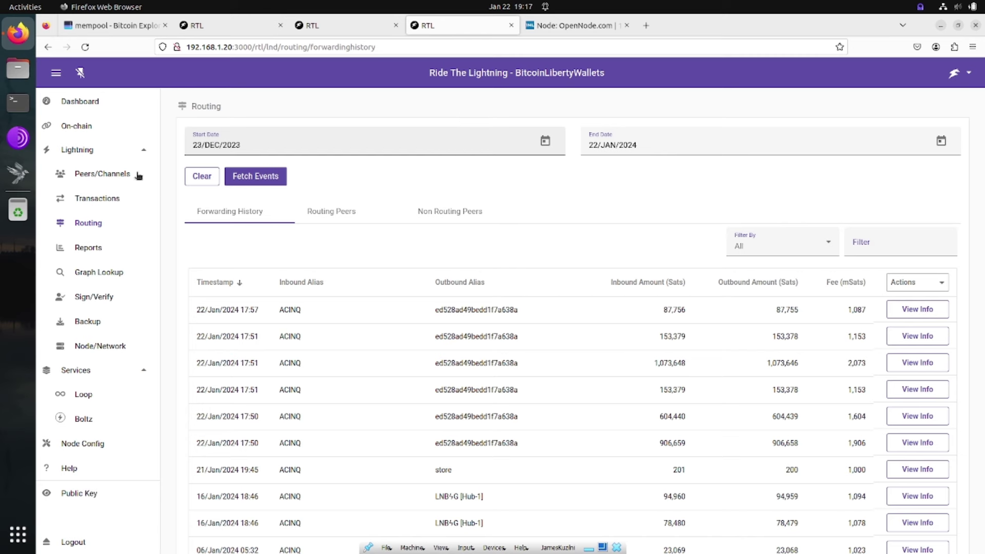
left_click(87, 272)
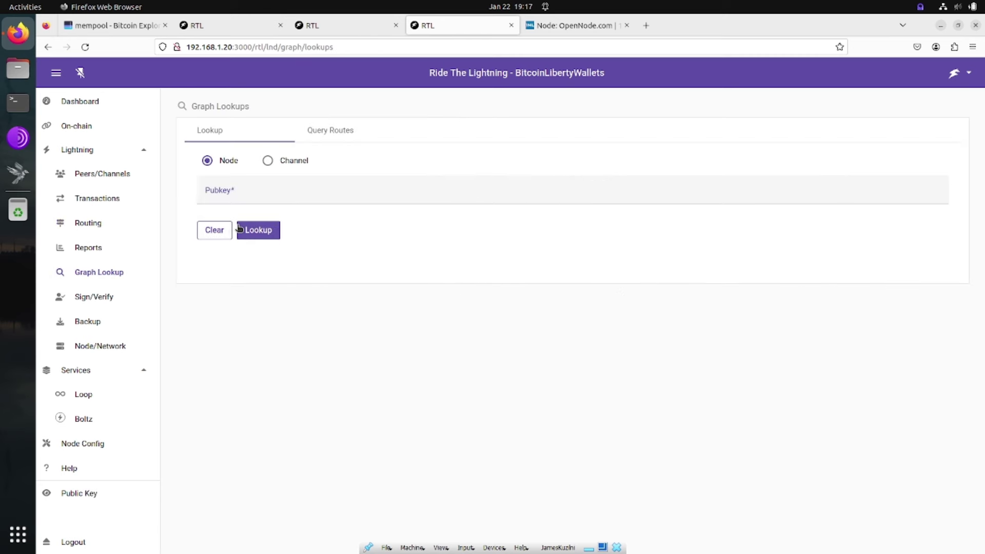
left_click(332, 135)
right_click(261, 194)
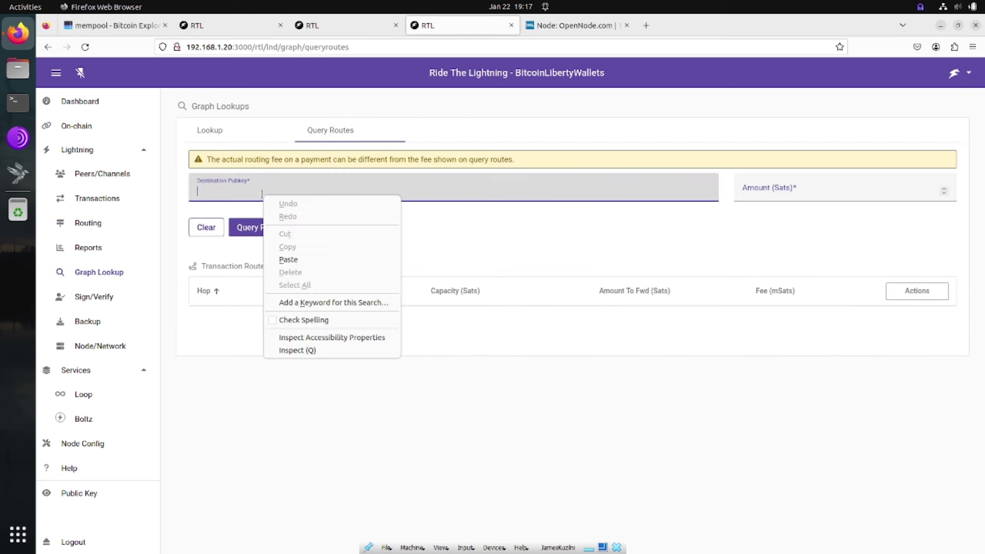
left_click(289, 260)
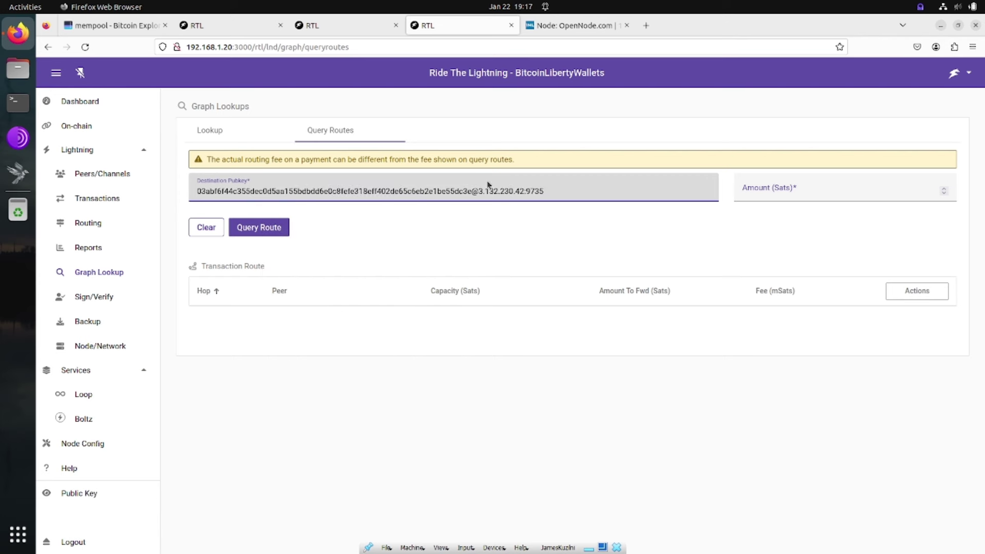
left_click_drag(473, 190, 554, 193)
key("BackSpace")
Query the route to OpenNode for 20000 sats and examine the last two hops
left_click(755, 188)
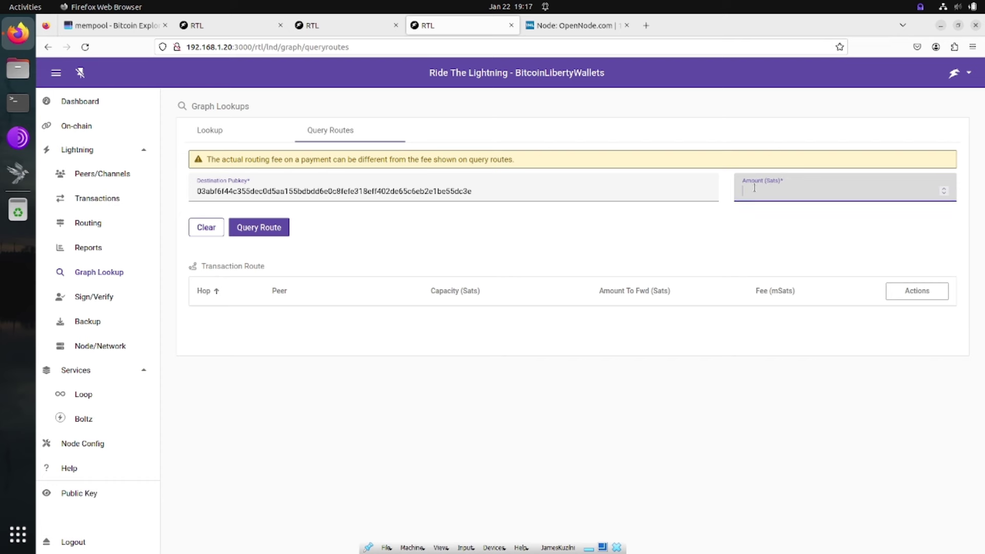
type("20000")
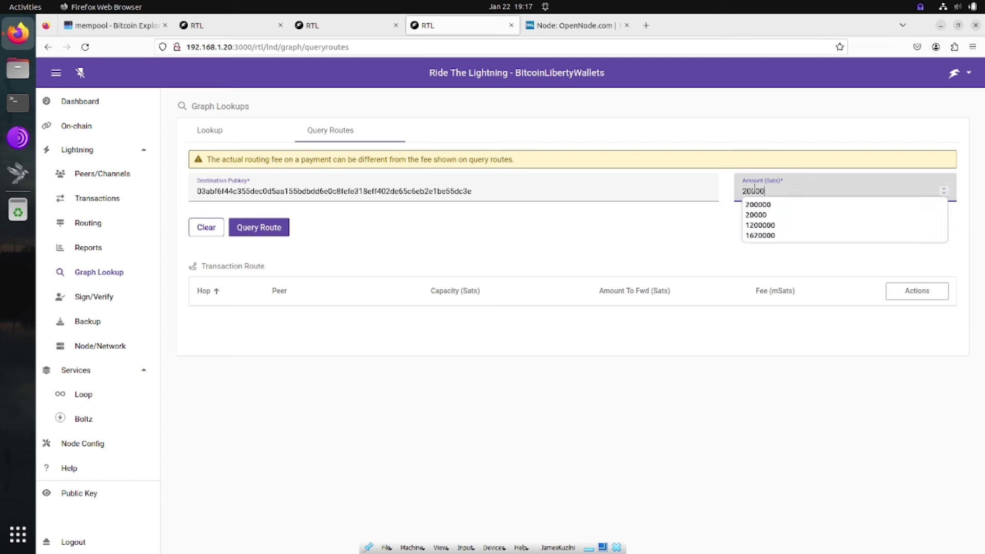
key("Return")
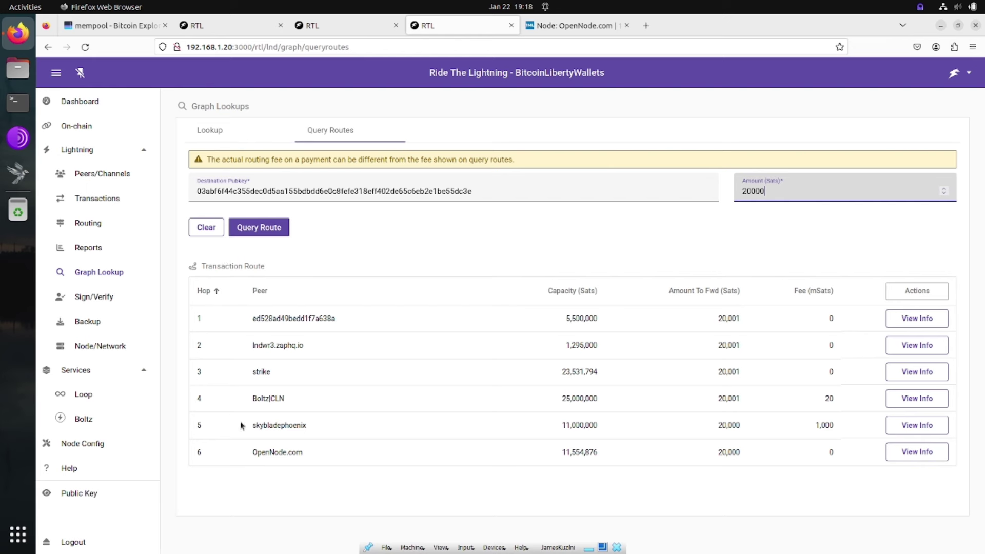
left_click_drag(257, 426, 331, 425)
left_click_drag(258, 452, 315, 459)
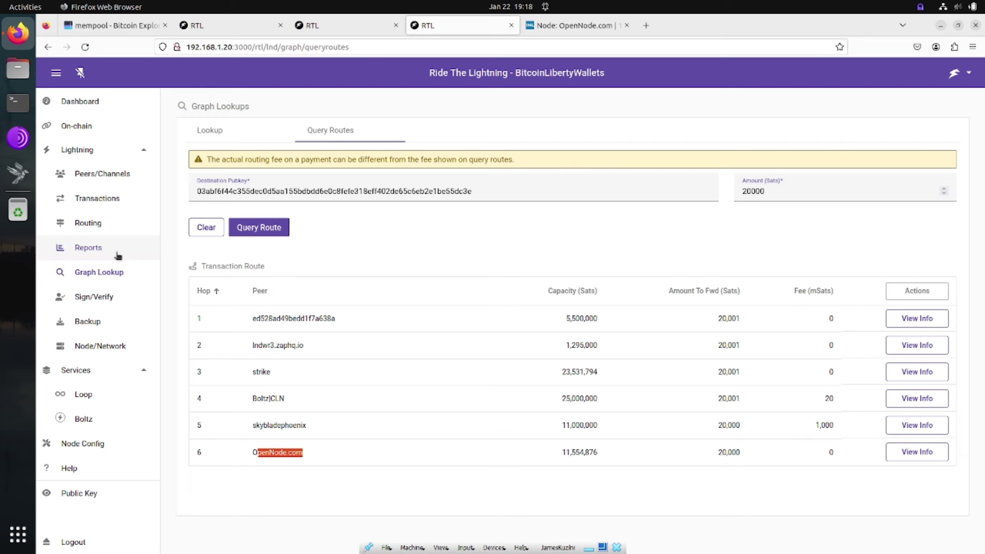
Review the BitcoinLibertyWallets node's routing forwarding history, focusing on the fee of the newest forward
left_click(121, 225)
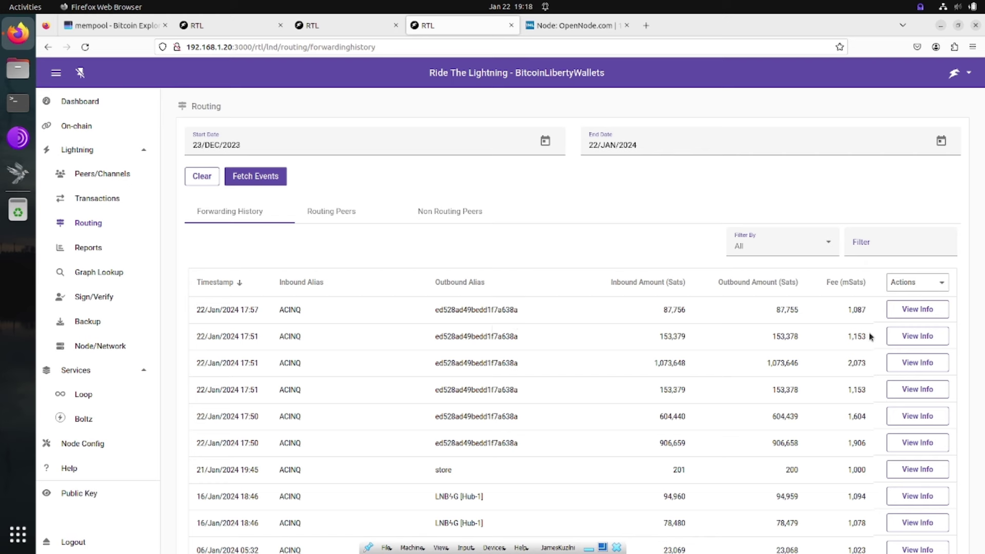
left_click_drag(847, 310, 874, 311)
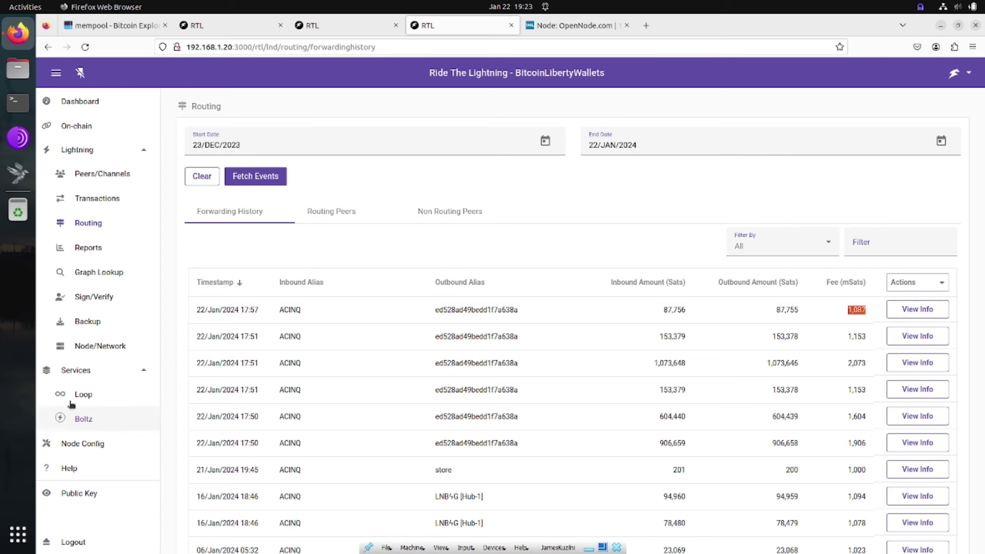
Look at the Loop Out form on the store node and close it without requesting a quote
left_click(334, 27)
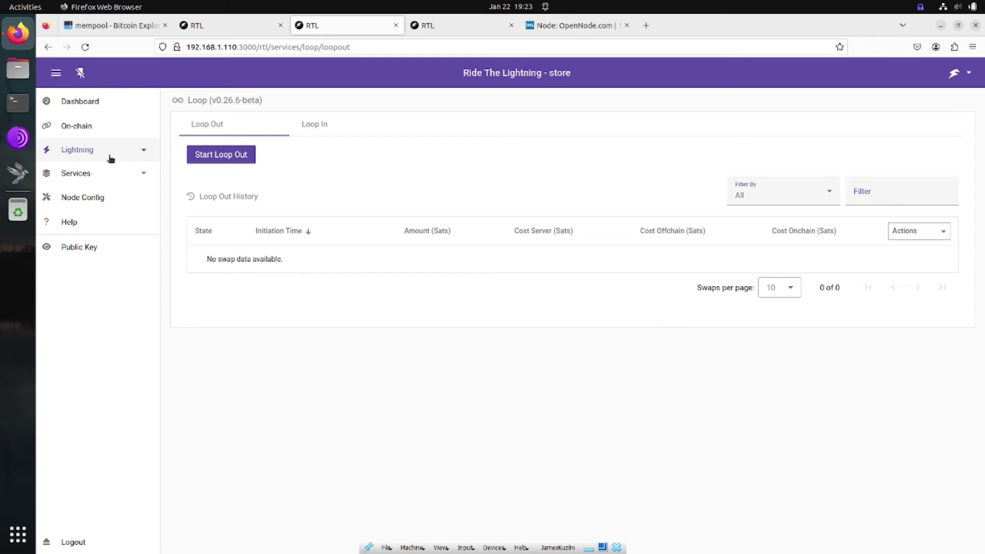
left_click(102, 173)
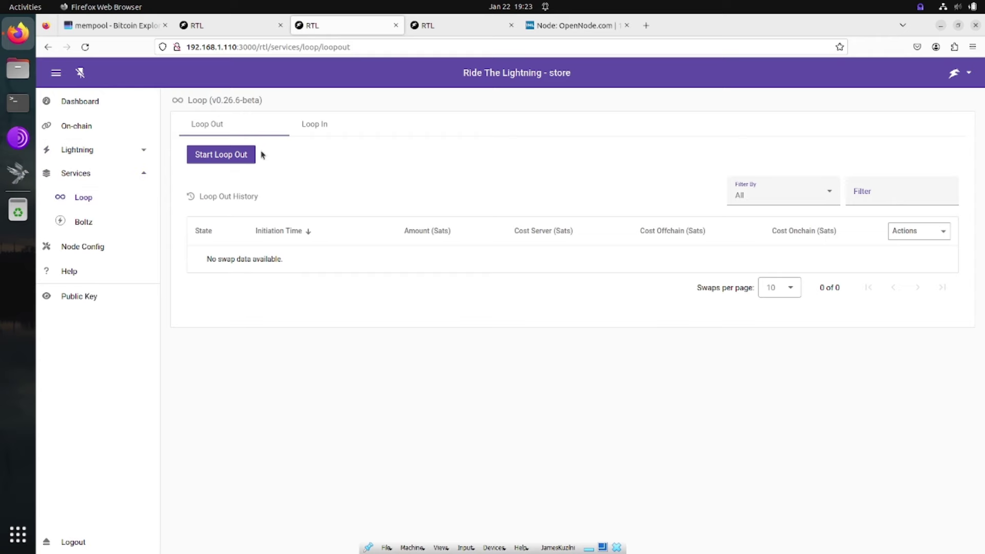
left_click(240, 158)
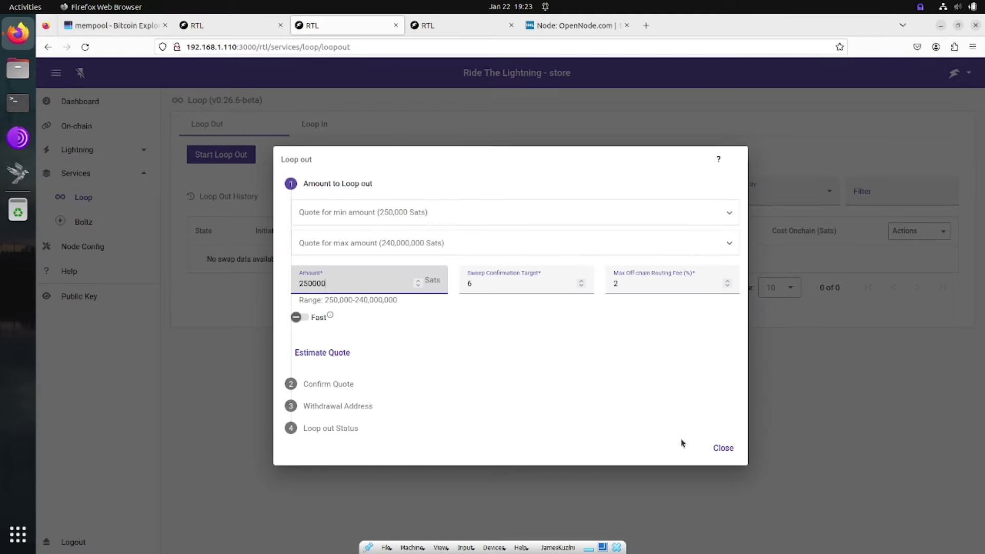
left_click(723, 448)
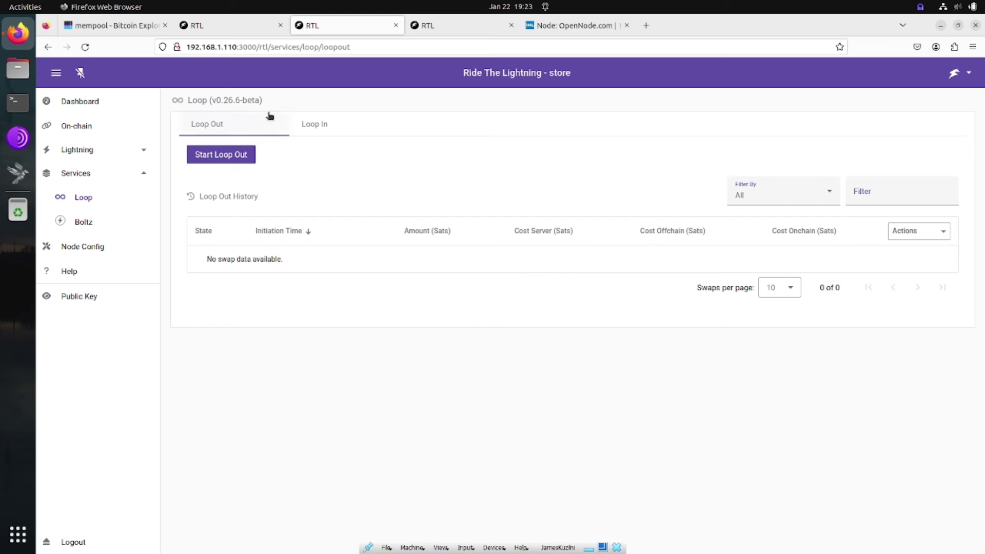
Review the store node's open channels, focusing on the local balance of the ACINQ channel
left_click(66, 150)
left_click(65, 176)
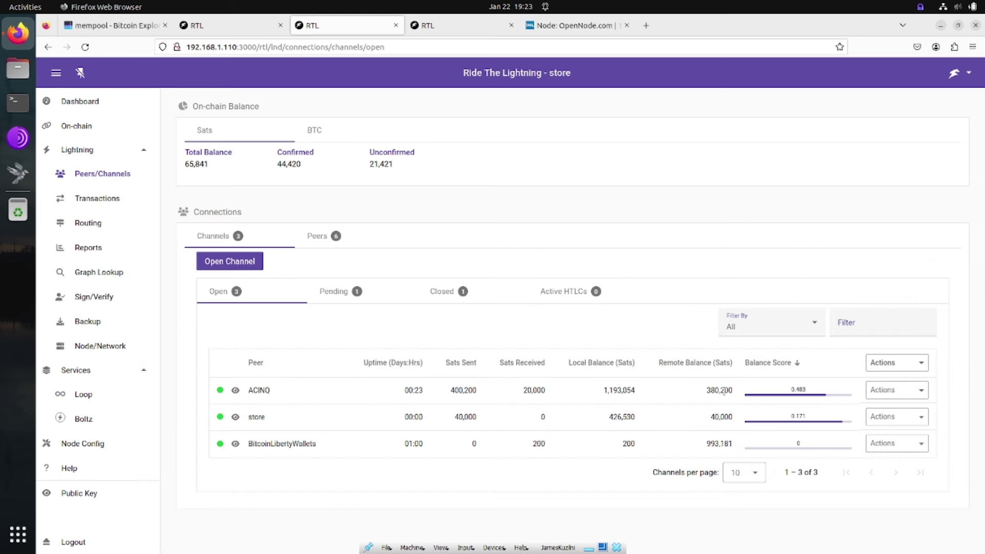
left_click_drag(596, 388, 638, 395)
Check the store node's on-chain balance and list of UTXOs
left_click(126, 26)
left_click(324, 28)
left_click(102, 128)
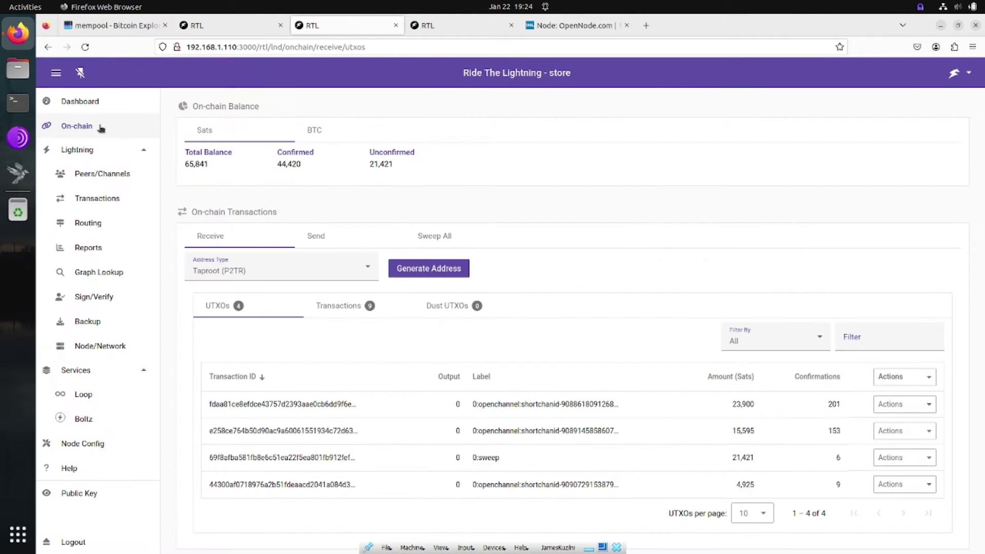
Search 1ML for LOOP, open the LOOP node's page and copy its full connection address
left_click(438, 21)
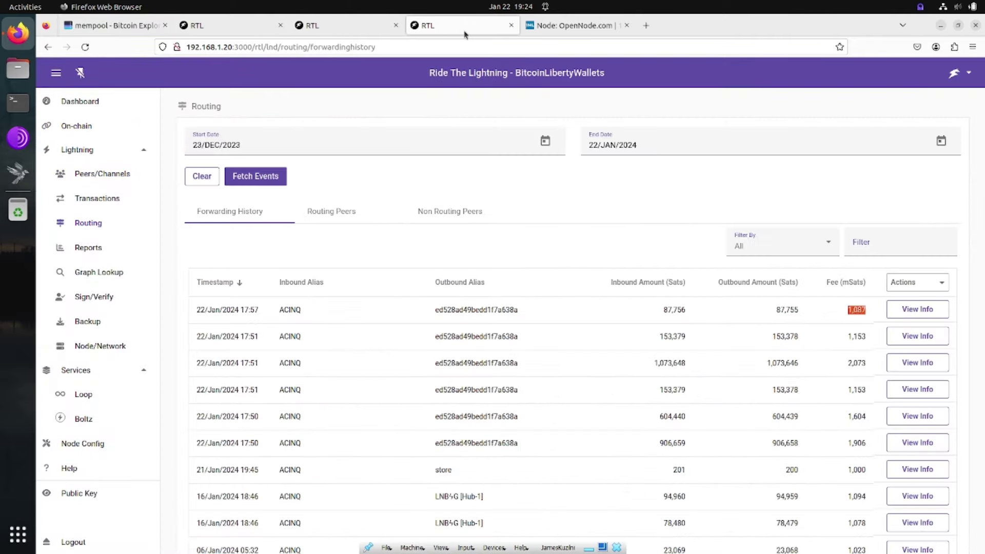
left_click(538, 31)
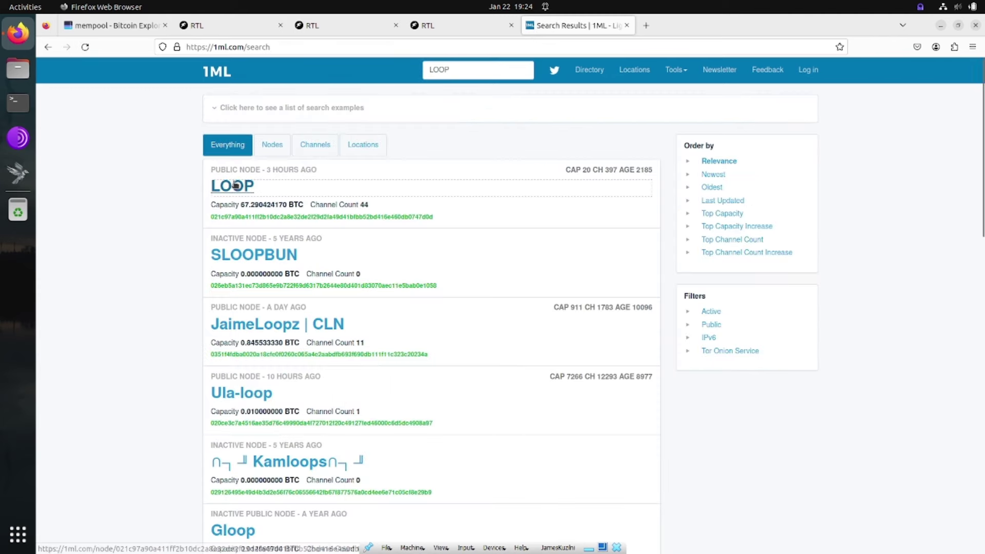
left_click(235, 185)
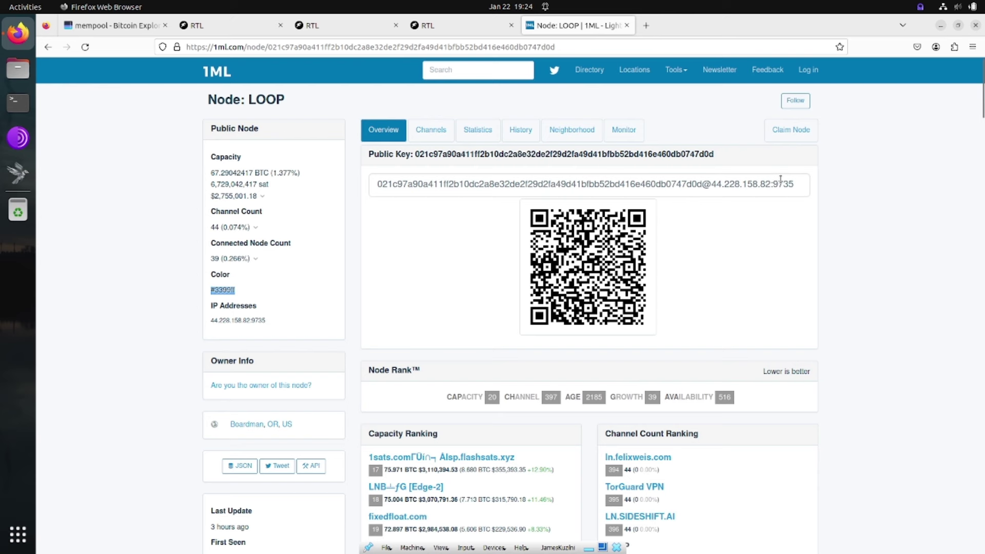
left_click_drag(704, 184, 392, 184)
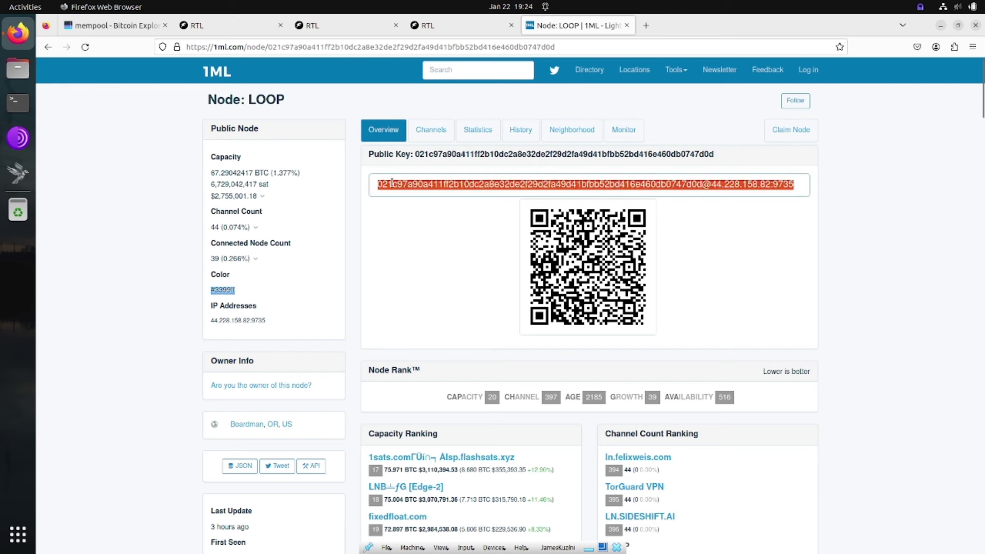
right_click(699, 184)
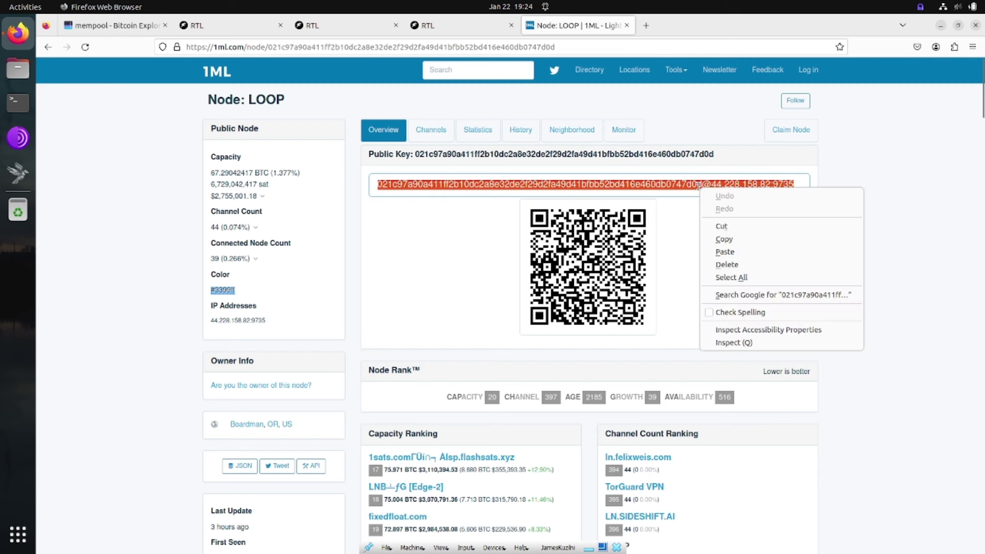
left_click(728, 240)
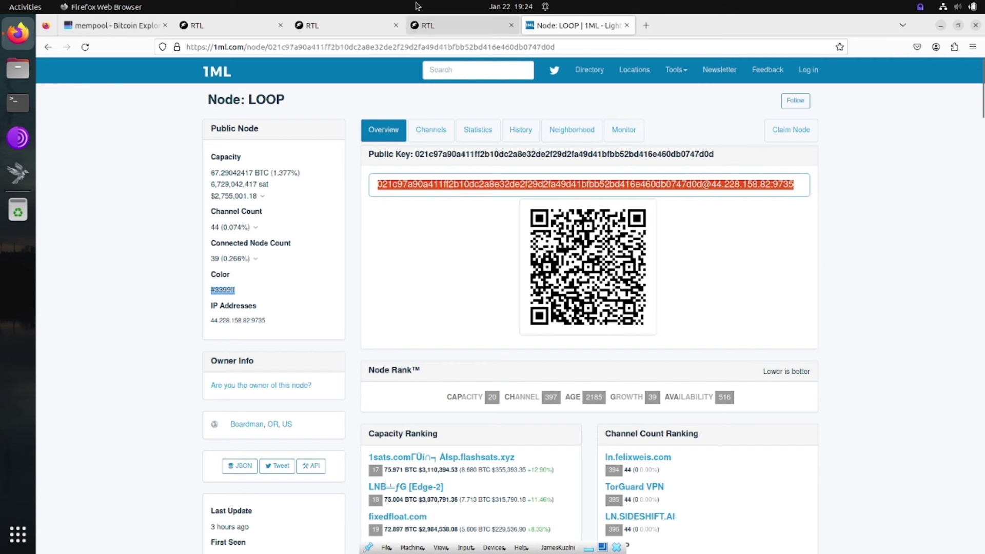
Open the store node's route query and paste the LOOP node's address as the destination pubkey
left_click(362, 31)
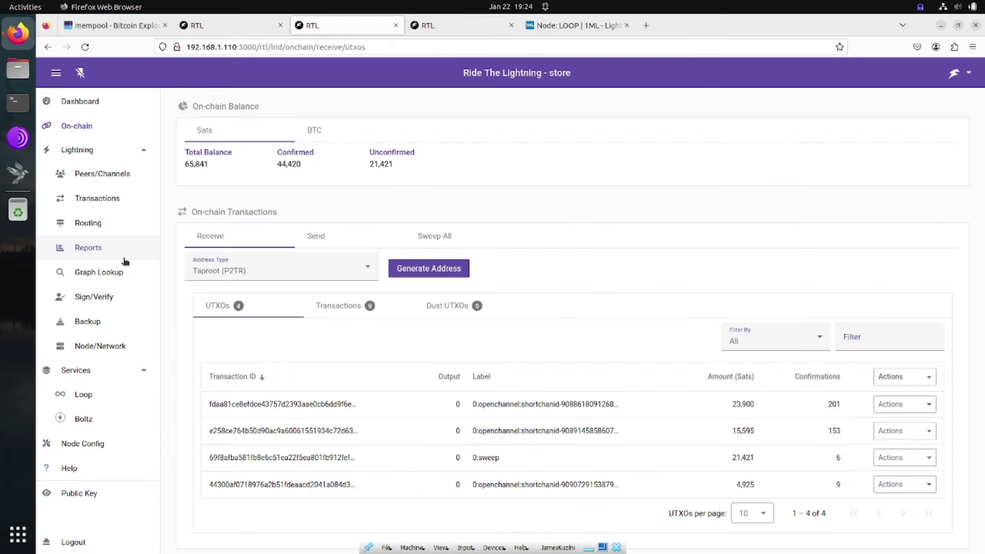
left_click(90, 281)
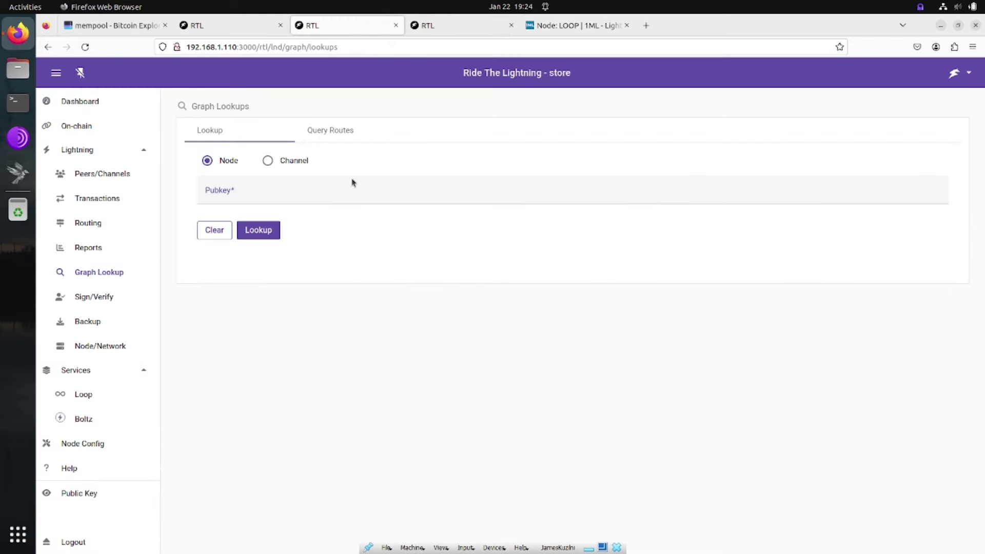
left_click(332, 135)
right_click(270, 186)
key("Escape")
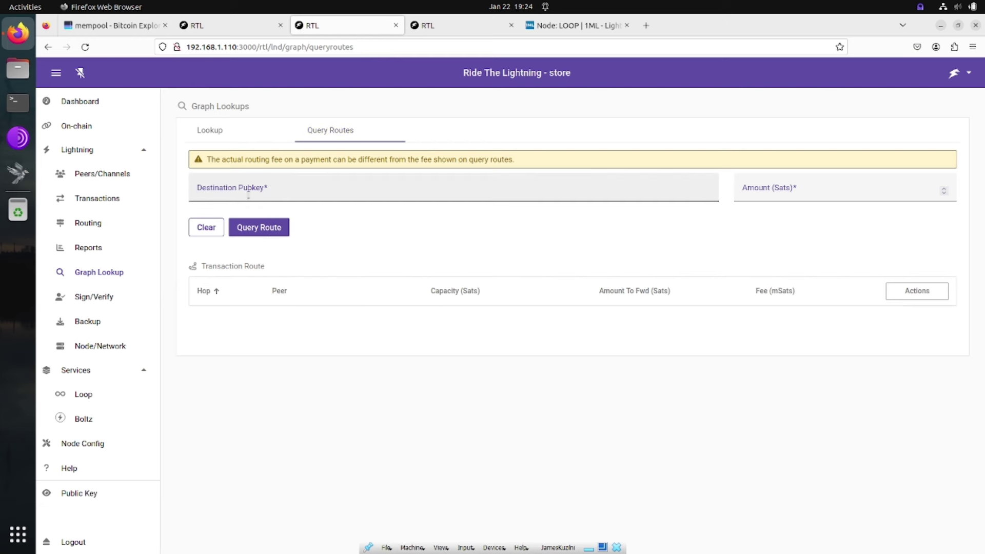
left_click(249, 191)
right_click(248, 191)
left_click(275, 256)
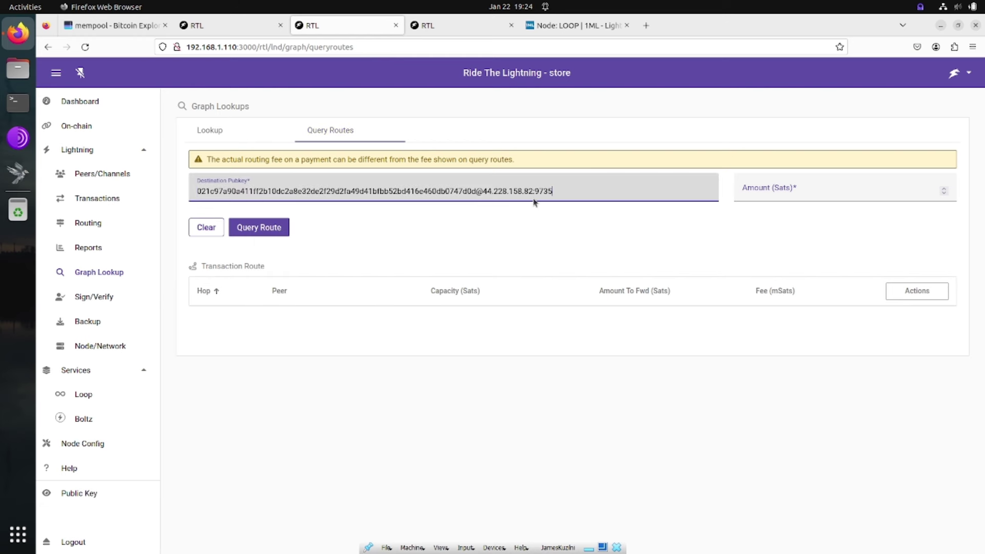
Remove the IP address and port from the destination, leaving only the LOOP node's public key
key("BackSpace")
key("BackSpace")
key("BackSpace")
key("BackSpace")
key("BackSpace")
key("BackSpace")
key("BackSpace")
key("BackSpace")
key("BackSpace")
key("BackSpace")
key("BackSpace")
key("BackSpace")
key("BackSpace")
key("BackSpace")
key("BackSpace")
key("BackSpace")
key("BackSpace")
key("BackSpace")
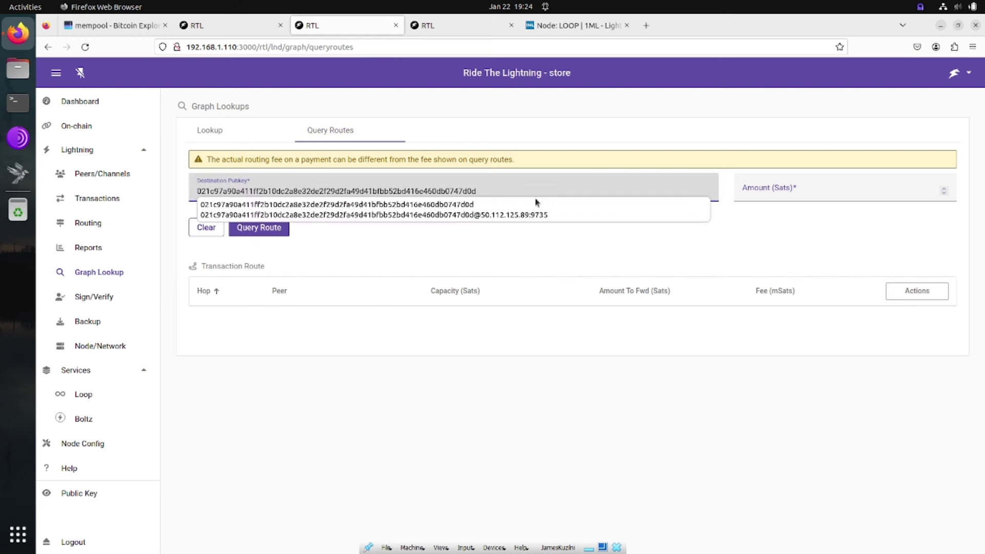
Query the route to the LOOP node for 20000 sats and examine its full list of hops
left_click(829, 188)
type("20000")
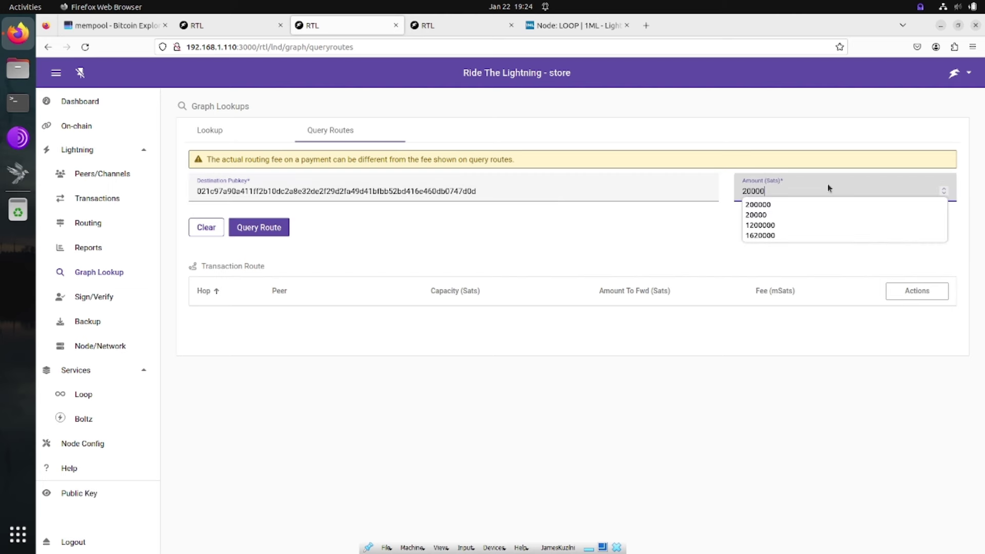
key("Return")
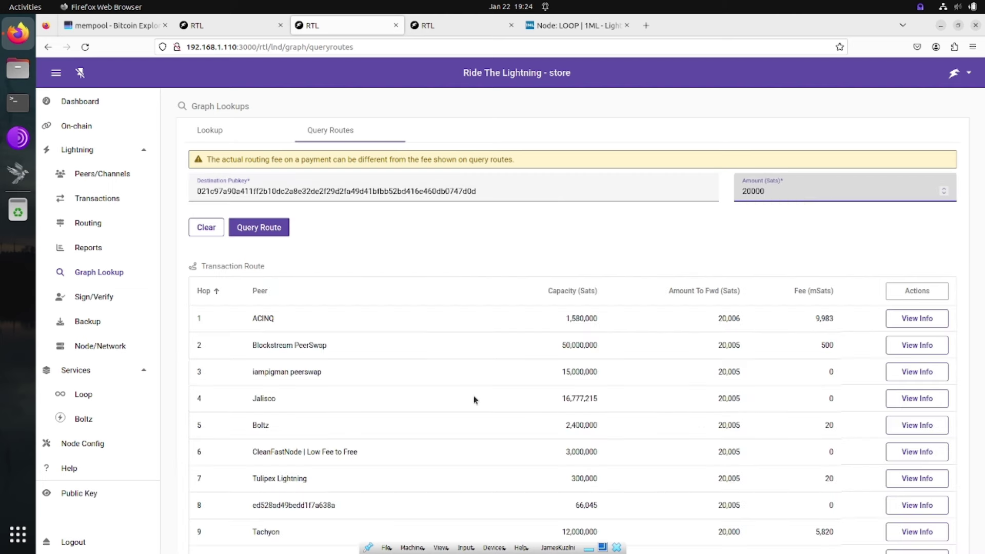
scroll(473, 398, "down", 3)
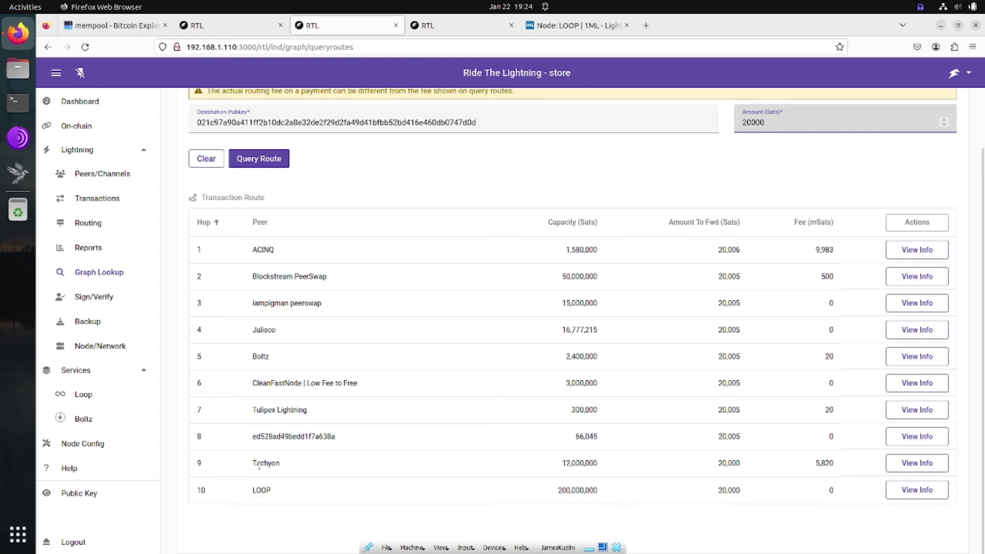
Raise the route query amount to 2000000 sats and query the route to LOOP again
left_click(748, 122)
type("0")
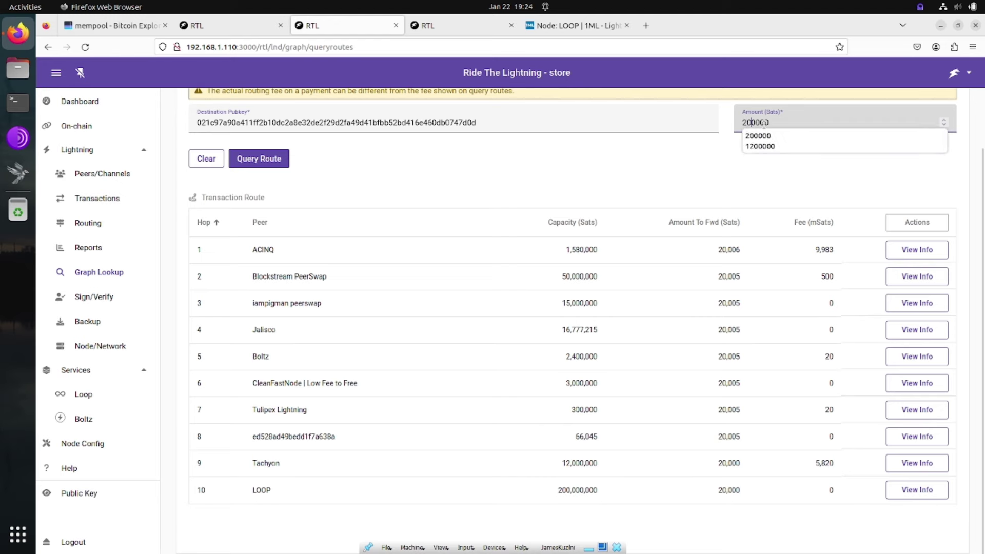
type("0")
key("Return")
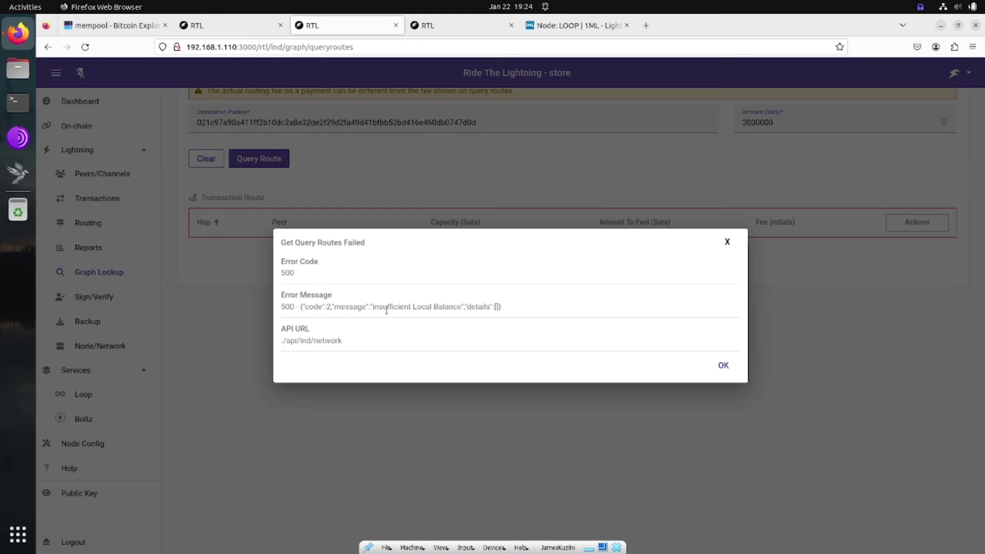
Dismiss the failed query's error, lower the amount to 200000 sats and query the route to LOOP again
left_click_drag(387, 307, 449, 307)
left_click(728, 366)
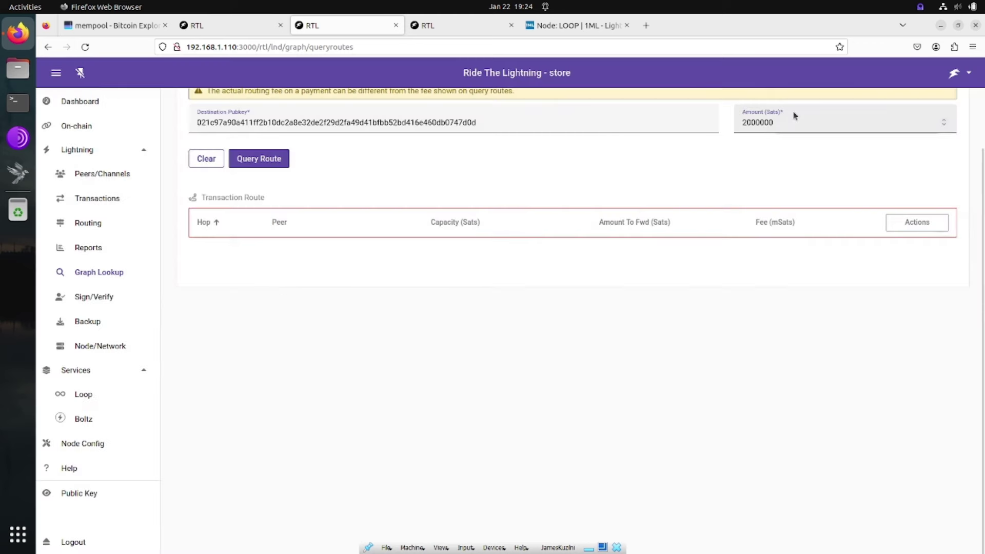
left_click(757, 123)
key("BackSpace")
key("Return")
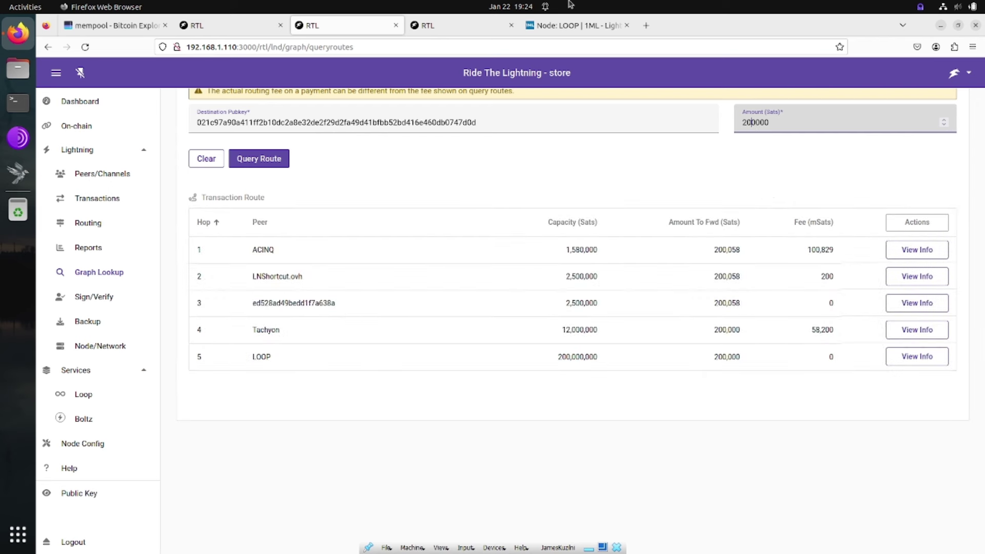
Compare the outbound alias in BitcoinLibertyWallets' forwarding history with the third hop of the store node's route to LOOP
left_click(437, 29)
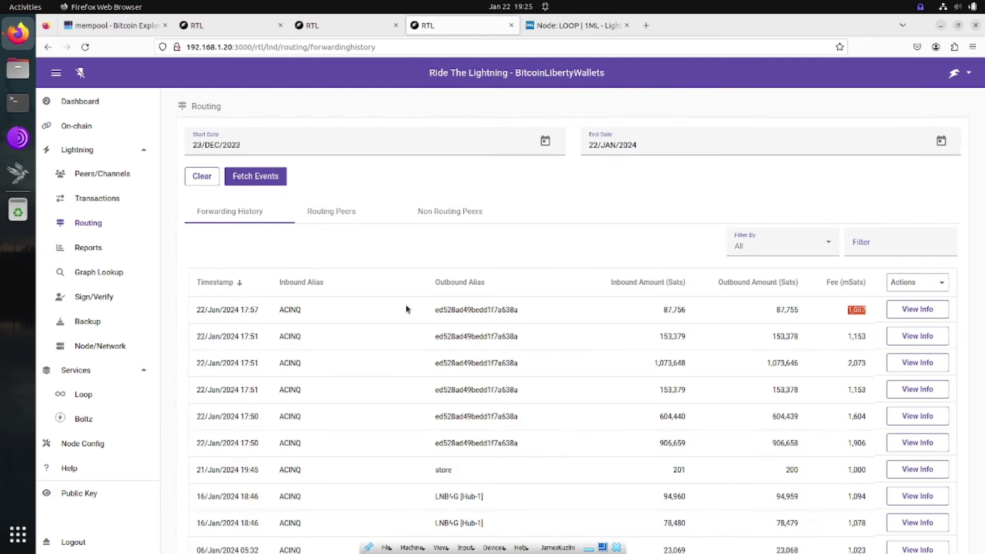
left_click_drag(435, 310, 526, 316)
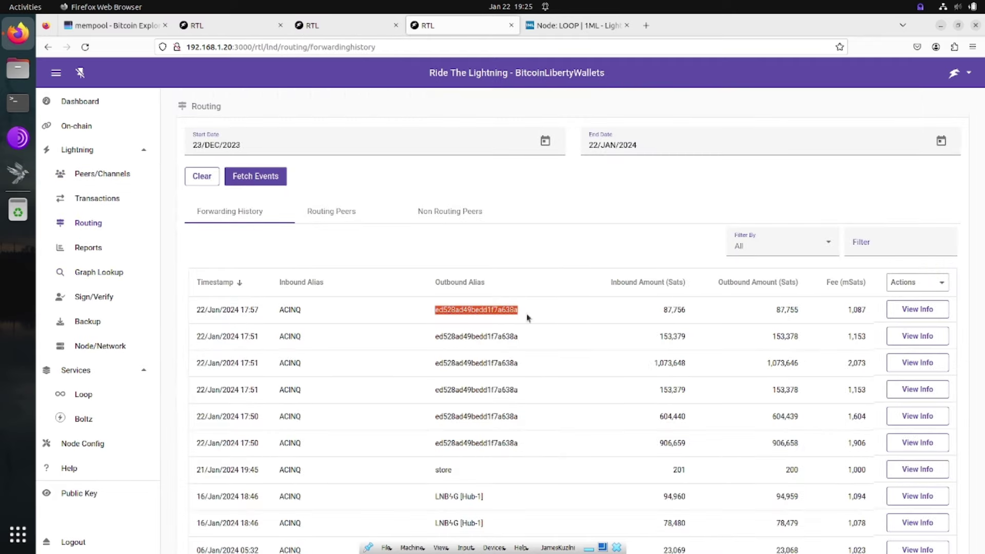
left_click(334, 33)
left_click_drag(252, 303, 354, 310)
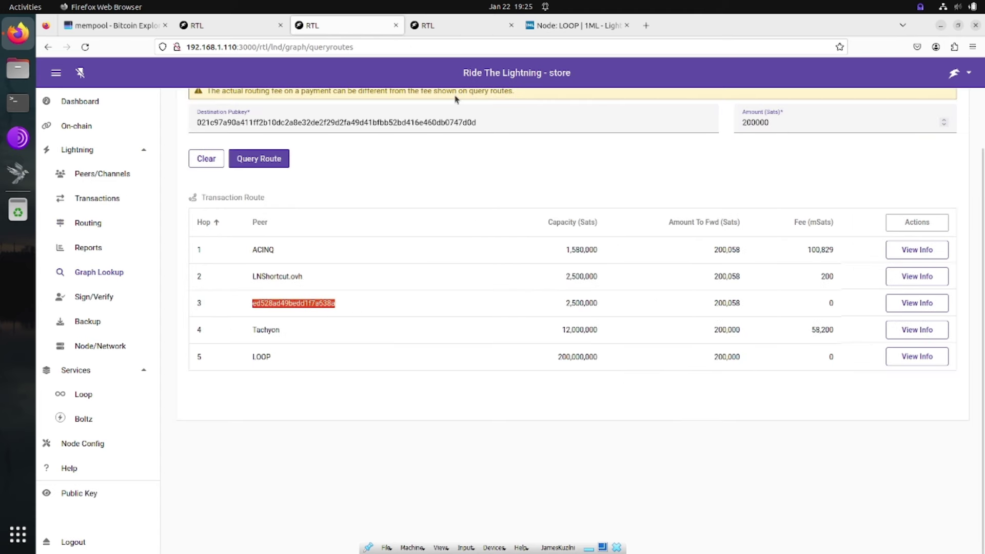
left_click(439, 25)
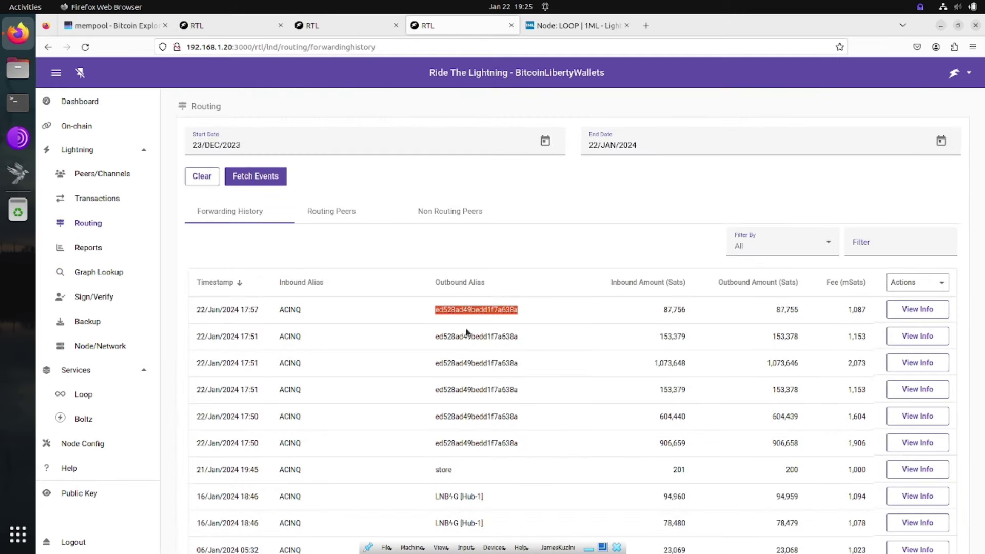
Open the BitcoinLibertyWallets node's route query and enter the LOOP public key as destination, without the IP address and port
left_click(98, 273)
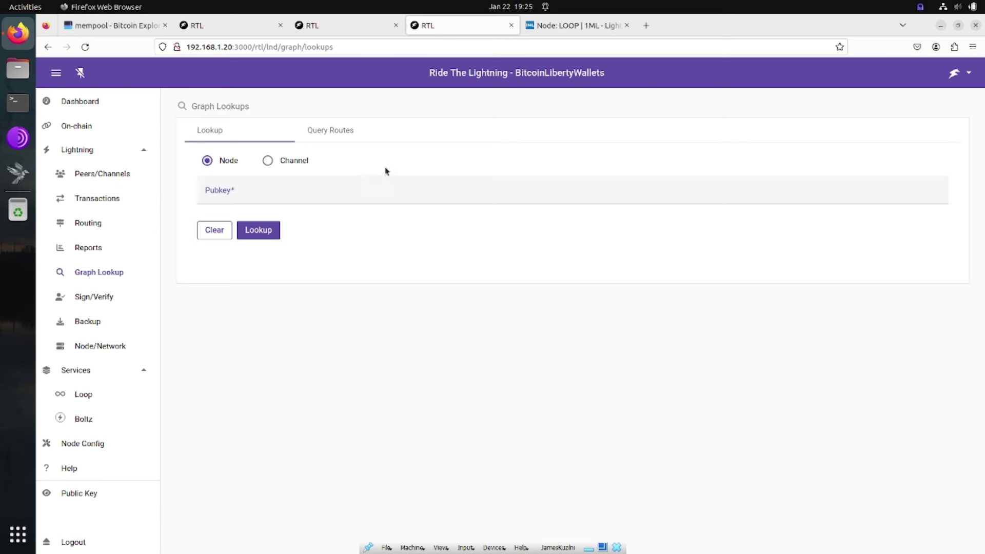
left_click(331, 132)
left_click(506, 179)
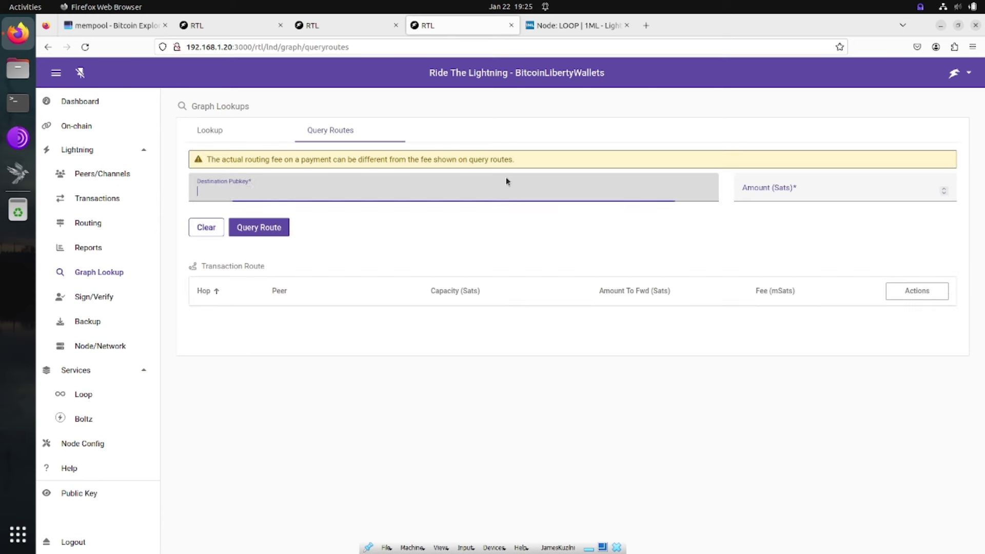
right_click(506, 180)
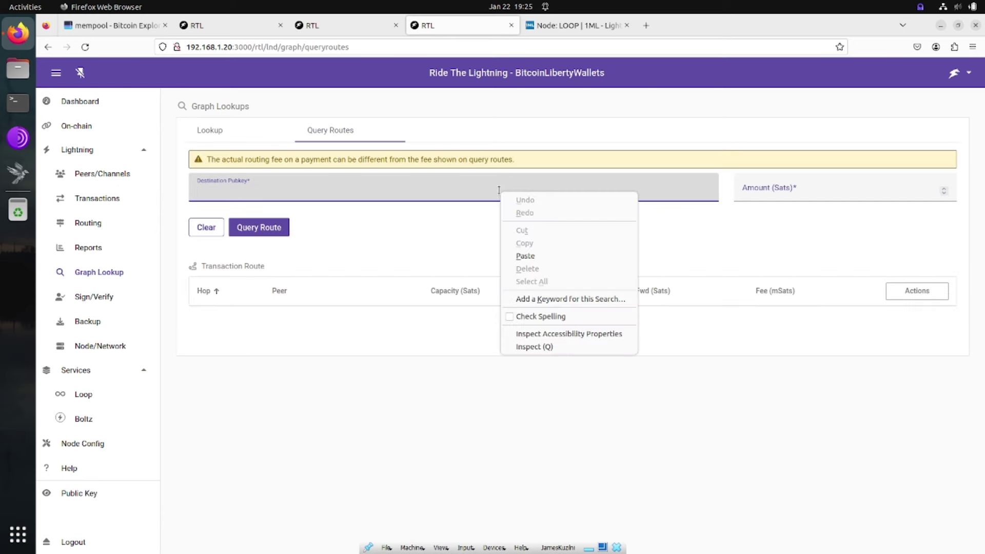
left_click(534, 256)
left_click_drag(557, 191, 476, 193)
key("BackSpace")
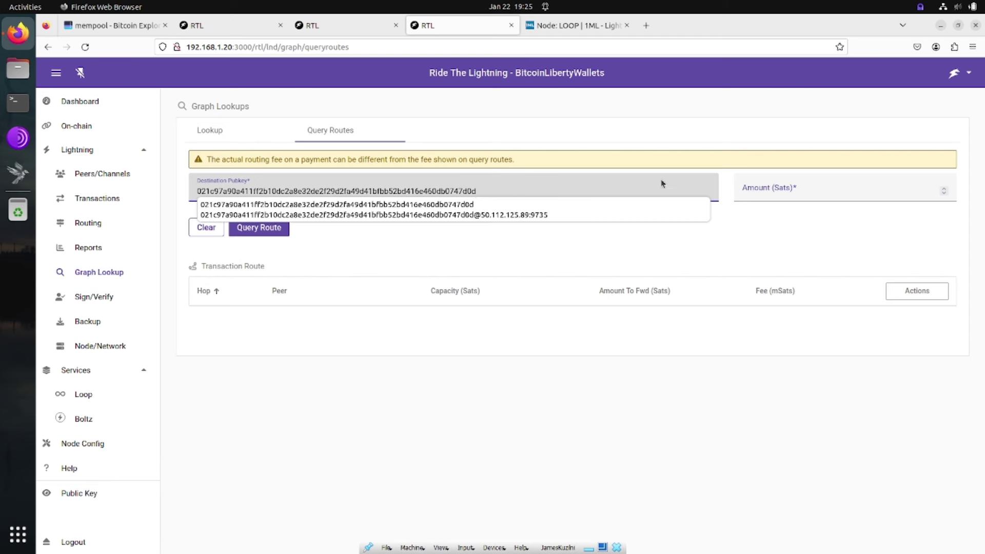
Query the route from BitcoinLibertyWallets to LOOP for 250000 sats
left_click(800, 191)
type("2")
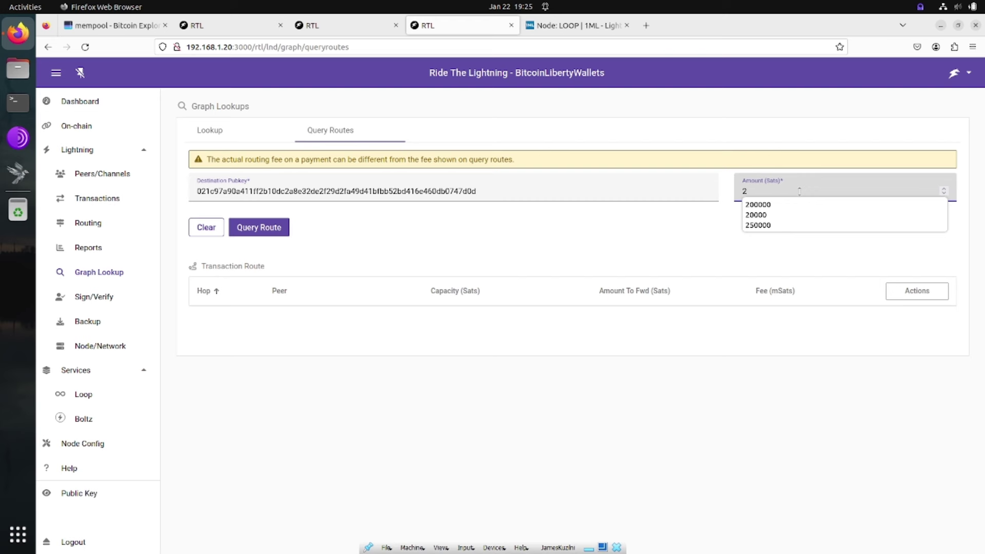
type("50000")
key("Return")
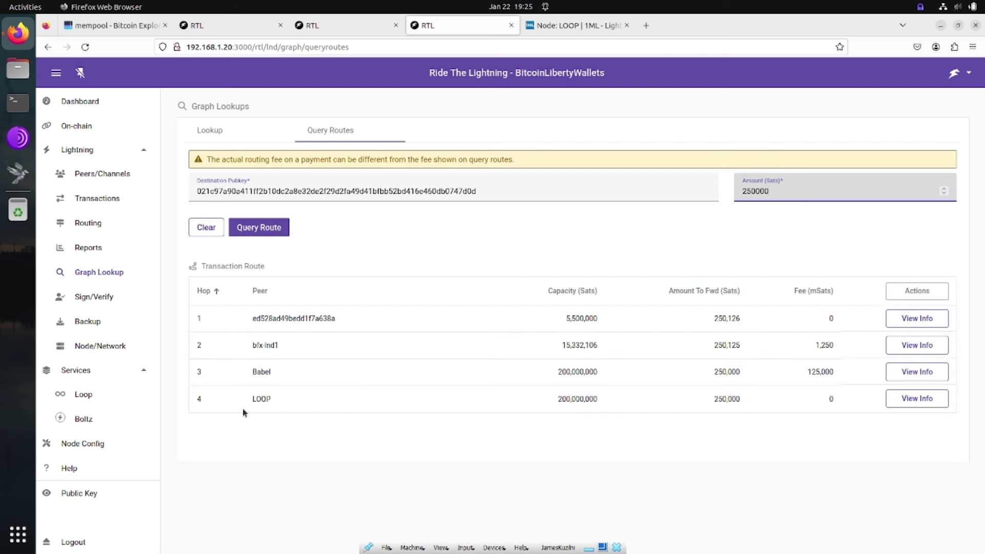
Start a Loop Out on BitcoinLibertyWallets with an amount of 2000000 sats and estimate its quote
left_click(110, 395)
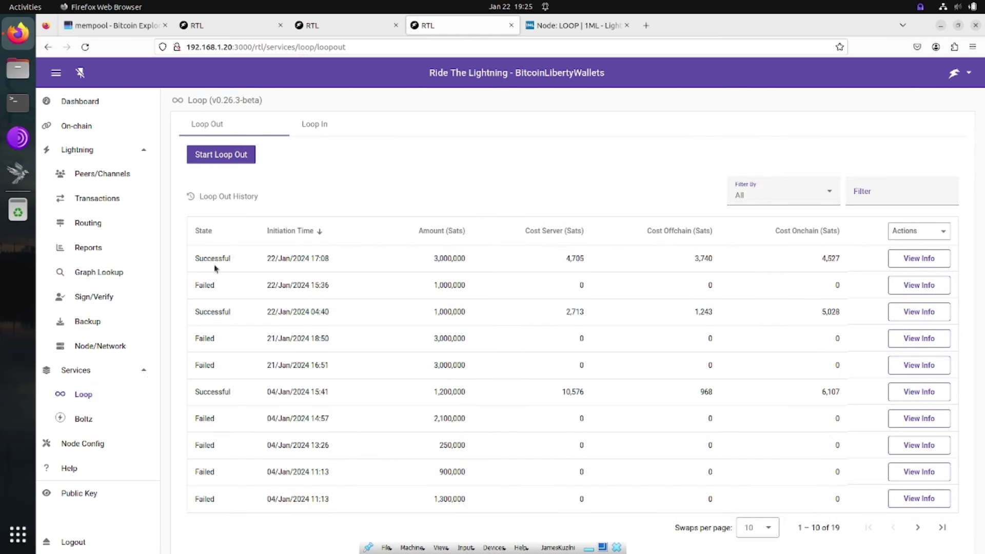
left_click(248, 159)
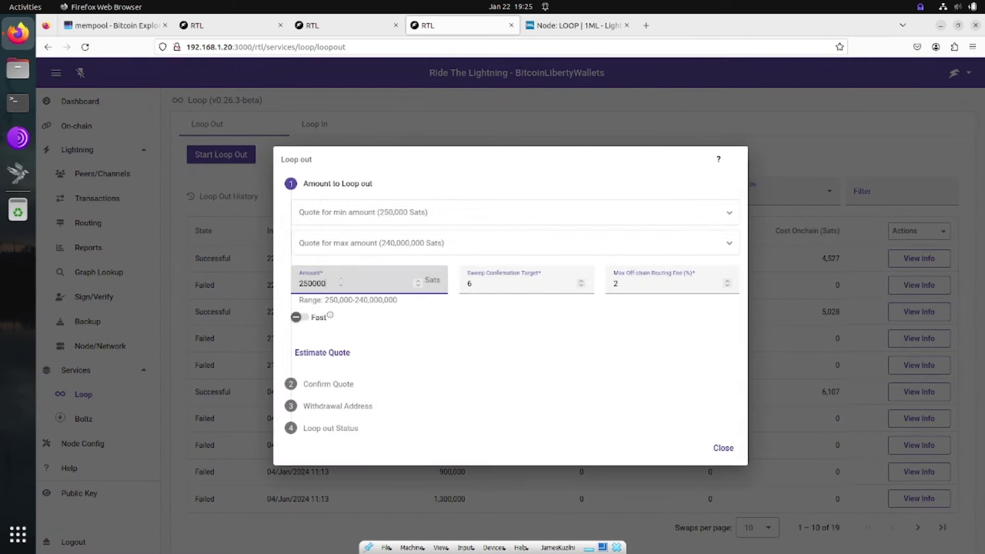
left_click_drag(341, 282, 283, 289)
type("2")
type("00")
left_click(309, 352)
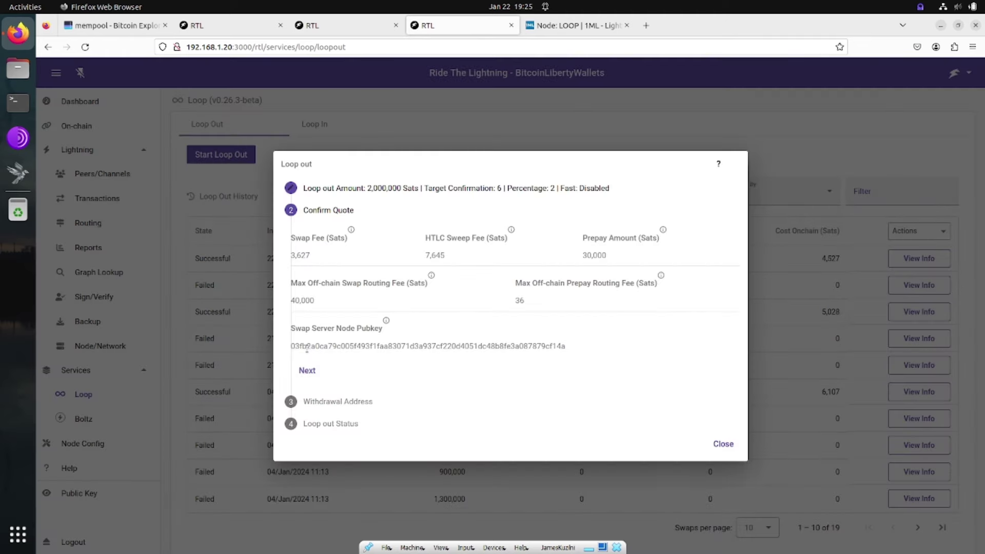
Accept the quote, initiate the loop out with the preset withdrawal address option and close the dialog
left_click(307, 370)
left_click(311, 369)
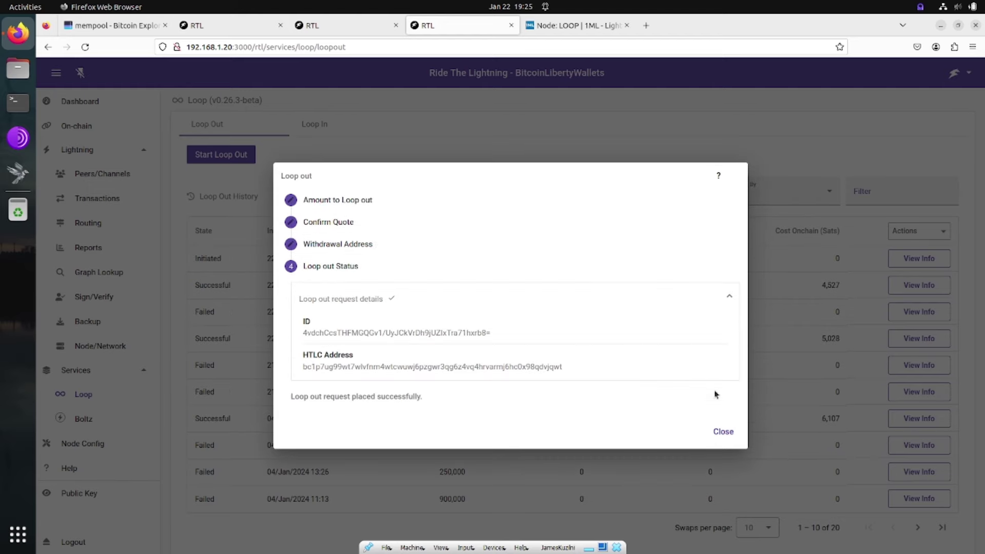
left_click(718, 433)
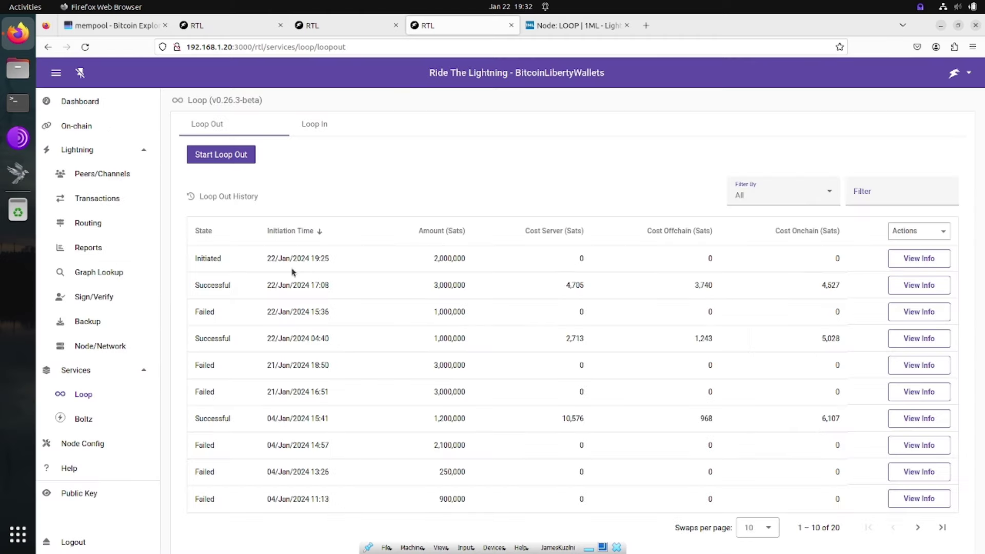
Return to BitcoinLibertyWallets' route query and paste LOOP's address as destination, removing the IP address and port
left_click(128, 277)
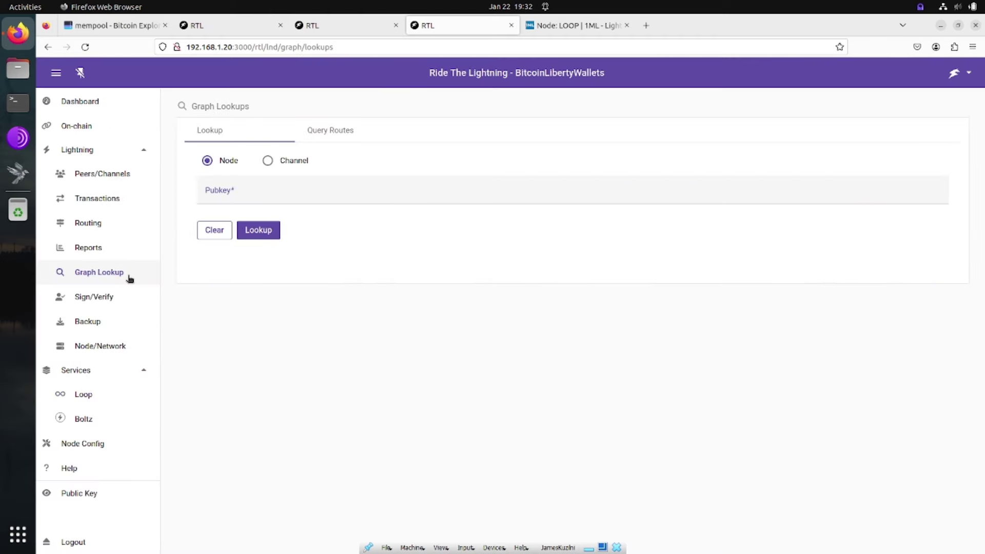
left_click(346, 140)
left_click(290, 187)
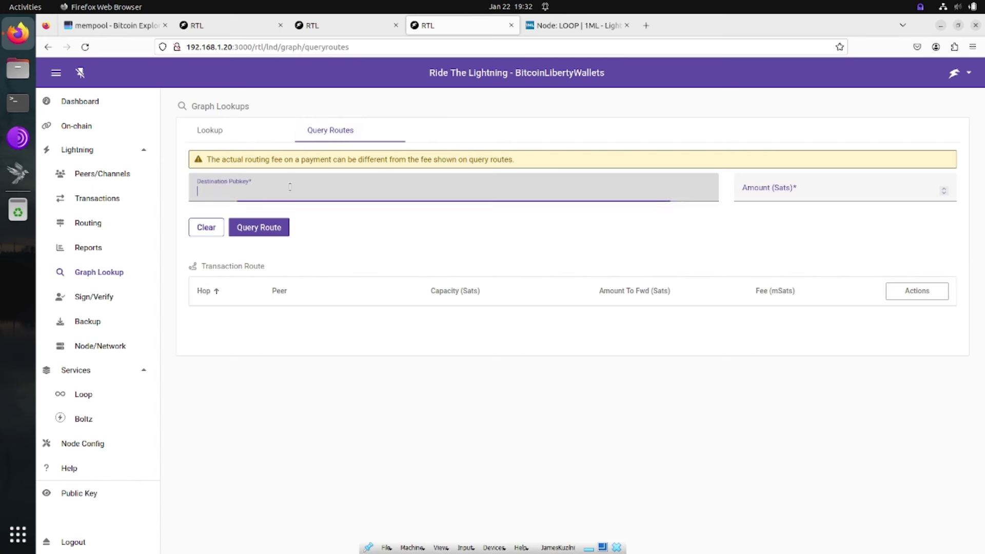
right_click(283, 192)
left_click(300, 257)
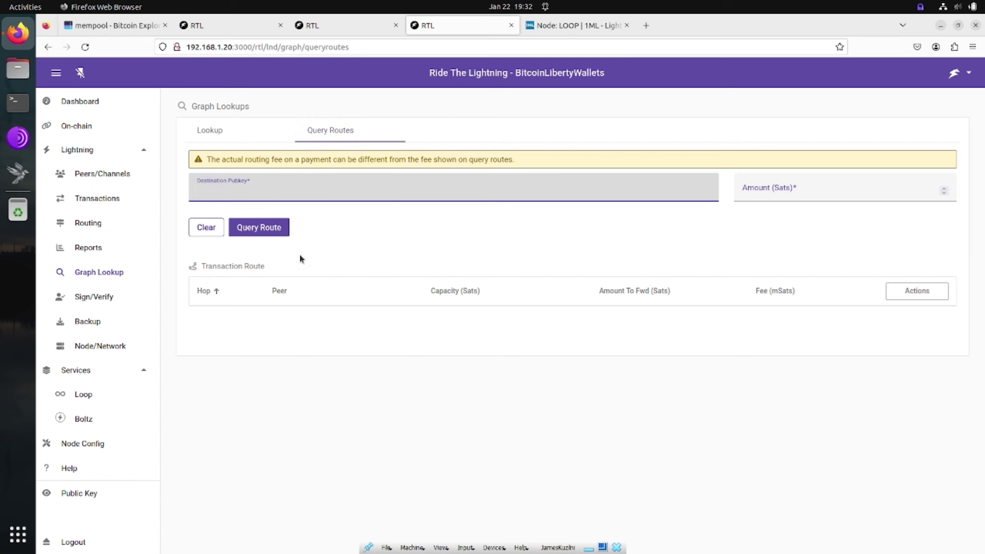
left_click_drag(477, 191, 555, 191)
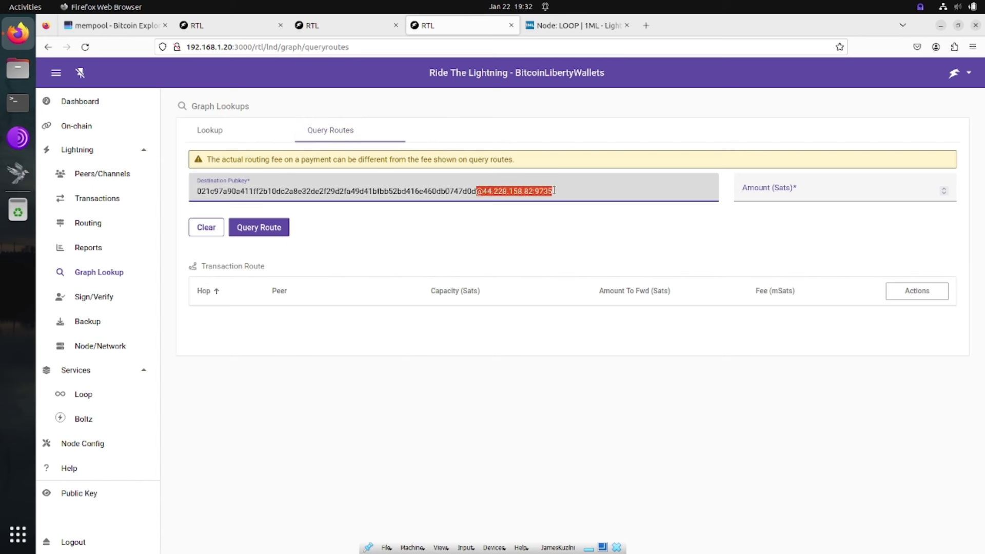
key("BackSpace")
Query the route from BitcoinLibertyWallets to LOOP for 2000000 sats
left_click(764, 189)
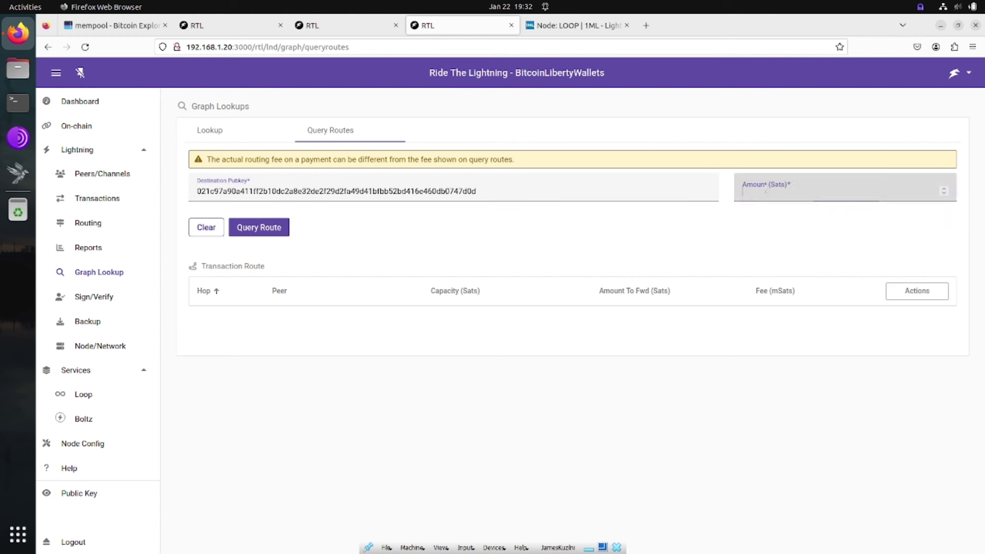
type("2000")
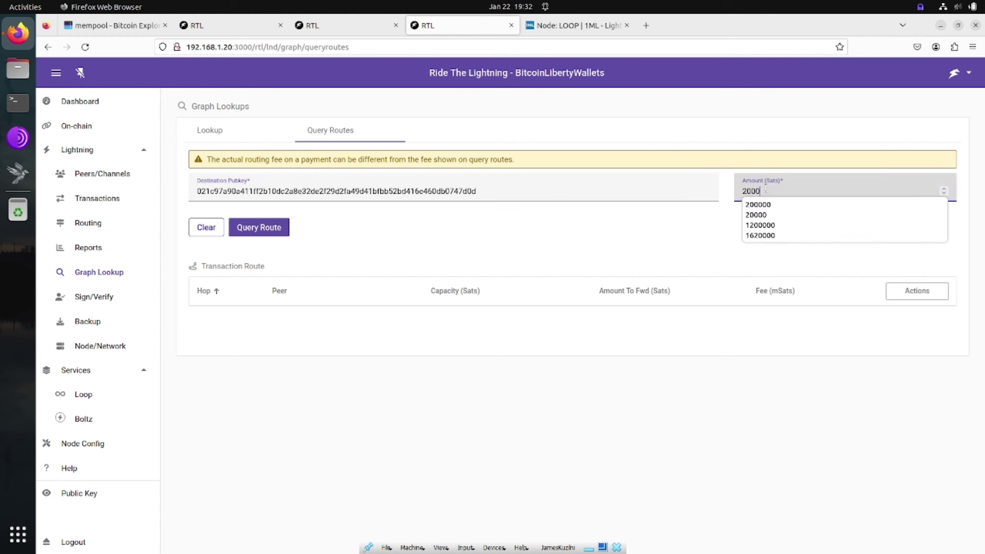
type("00")
key("Return")
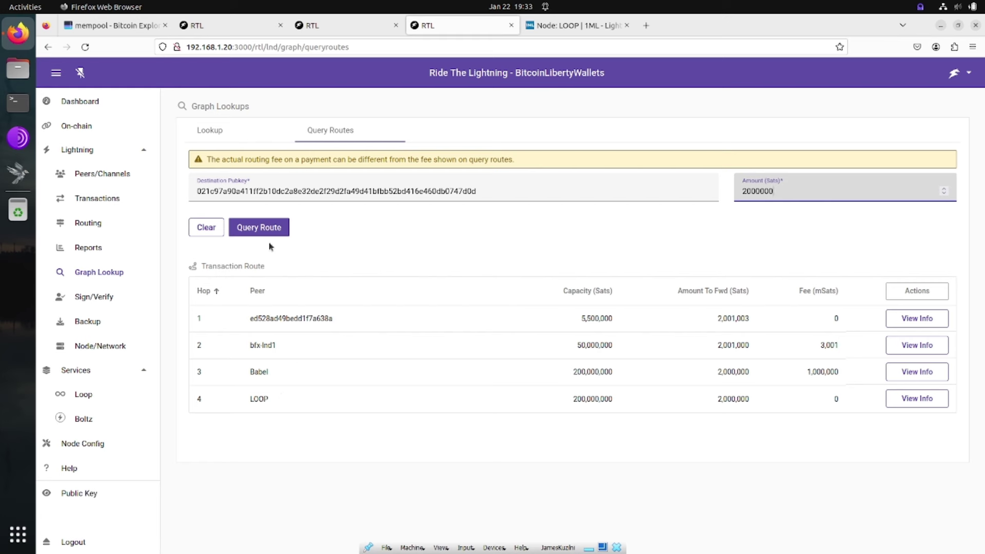
Check the current transaction fees on mempool.space and view the LOOP node's page on 1ML
left_click(126, 25)
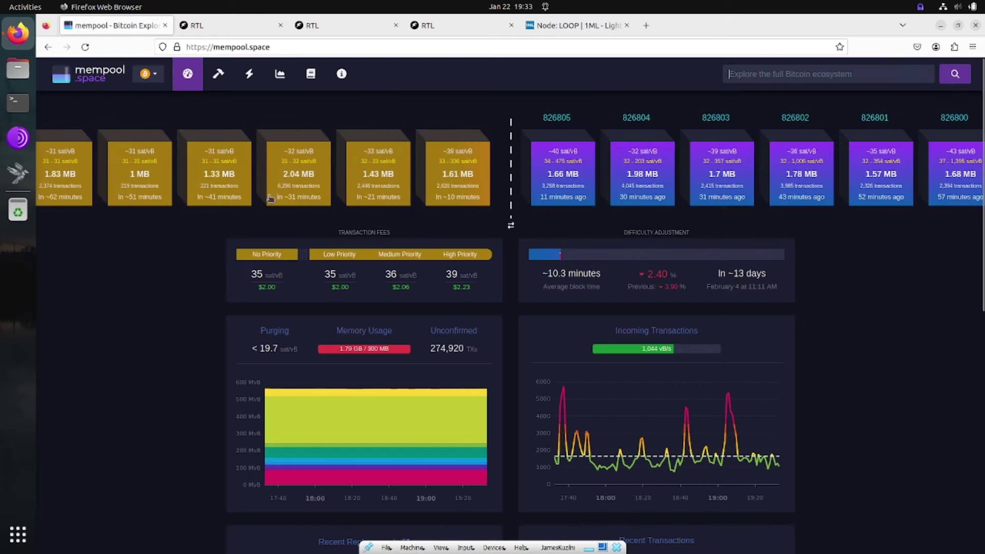
left_click(557, 25)
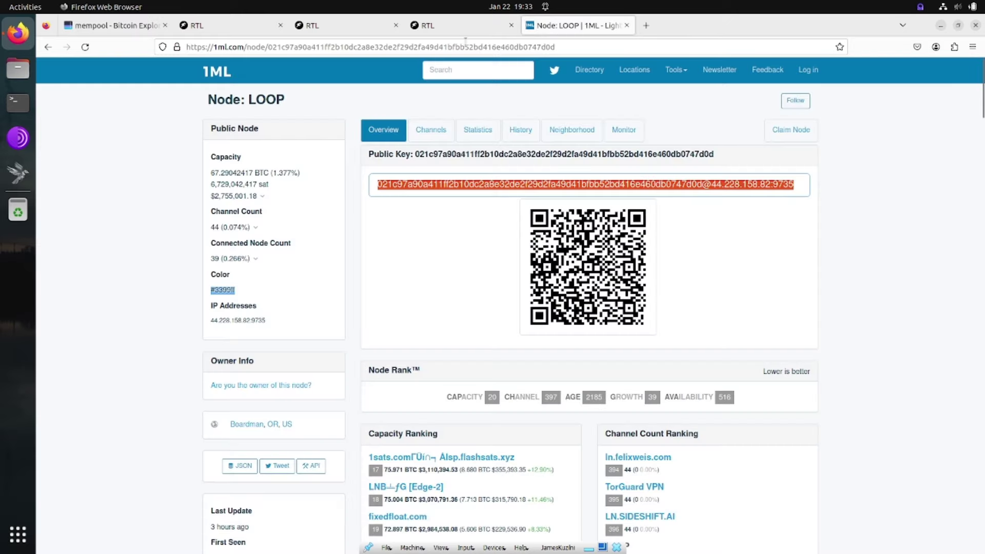
Compare the amount of BitcoinLibertyWallets' on-chain OutSweepSuccess UTXO with the latest successful swap in its Loop Out history
left_click(452, 26)
left_click(84, 126)
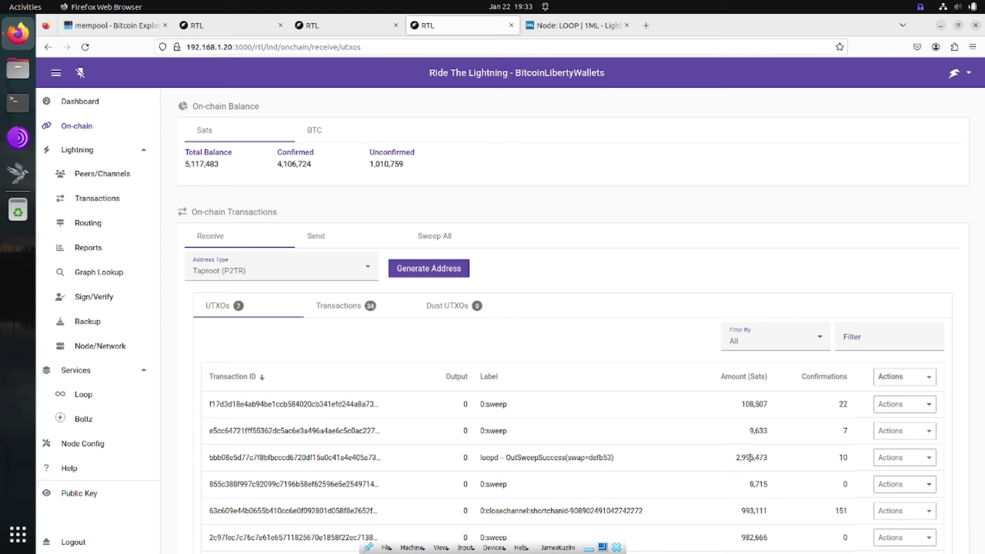
left_click_drag(735, 457, 784, 461)
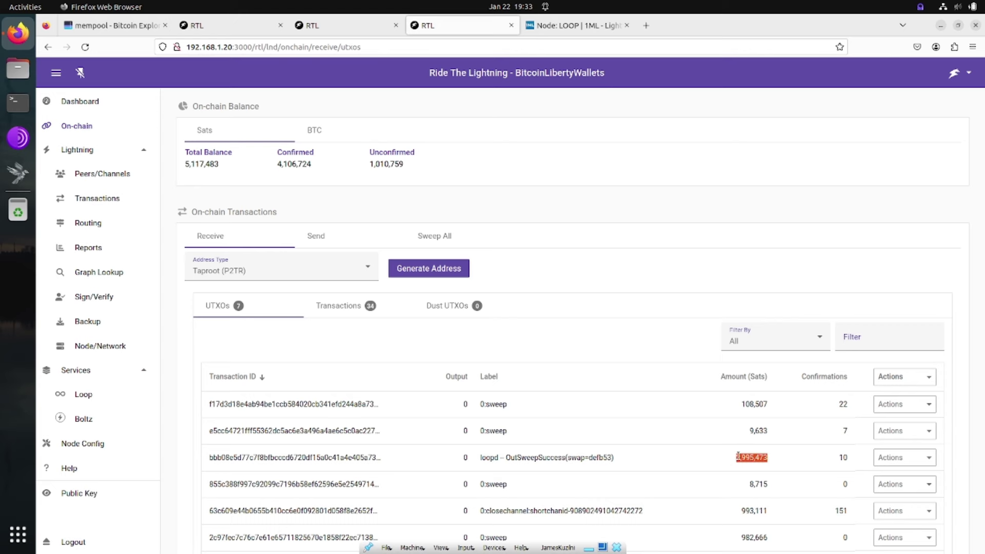
left_click(97, 398)
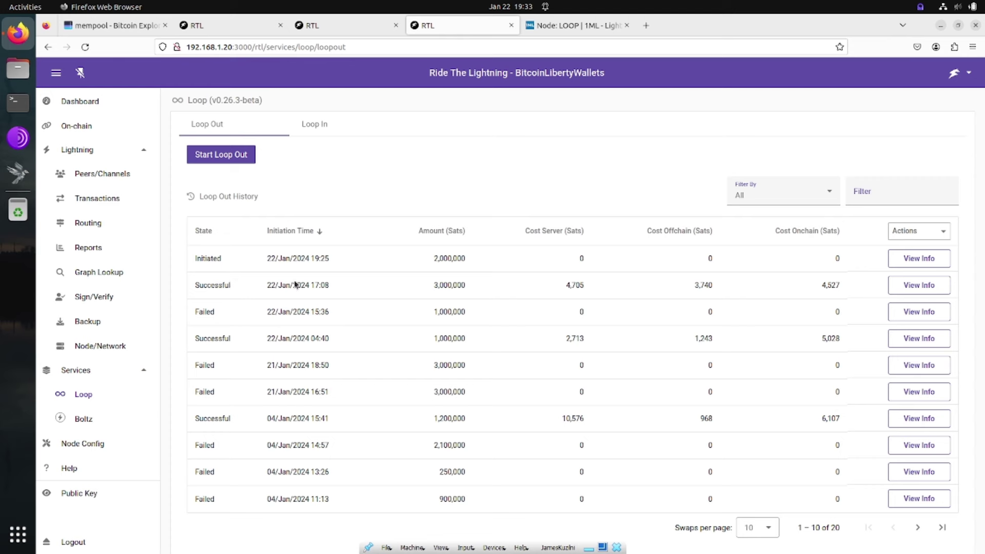
double_click(451, 285)
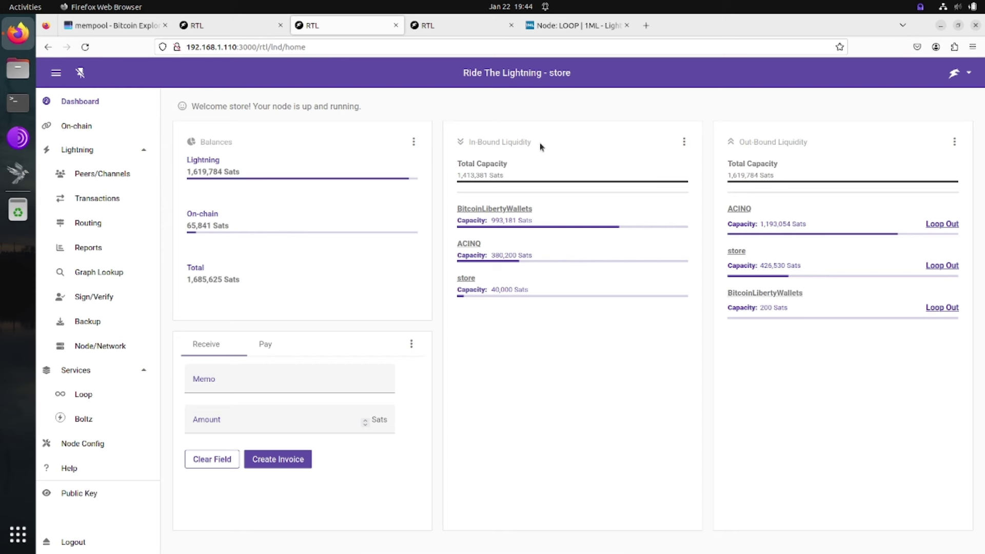
Examine the inbound liquidity on the store node's dashboard
left_click_drag(536, 143, 465, 142)
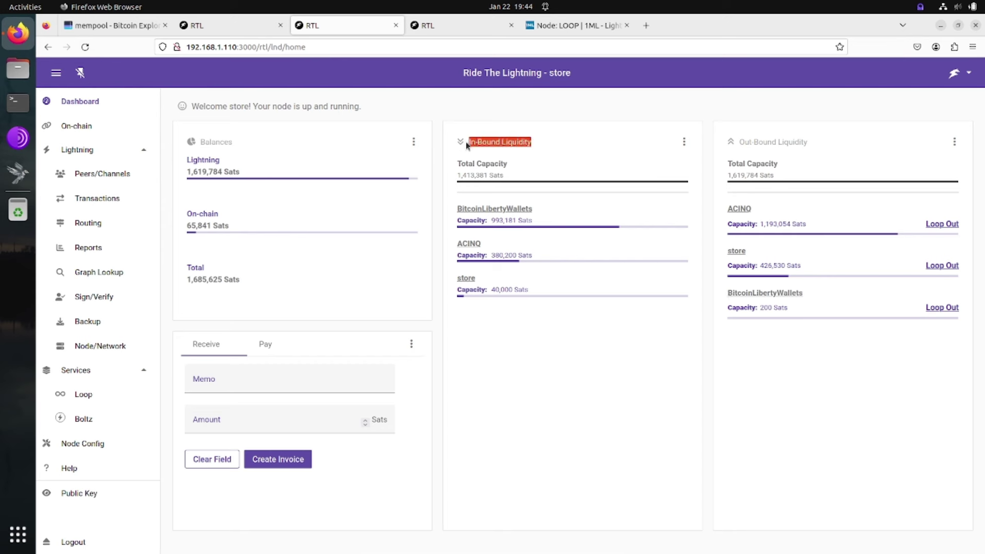